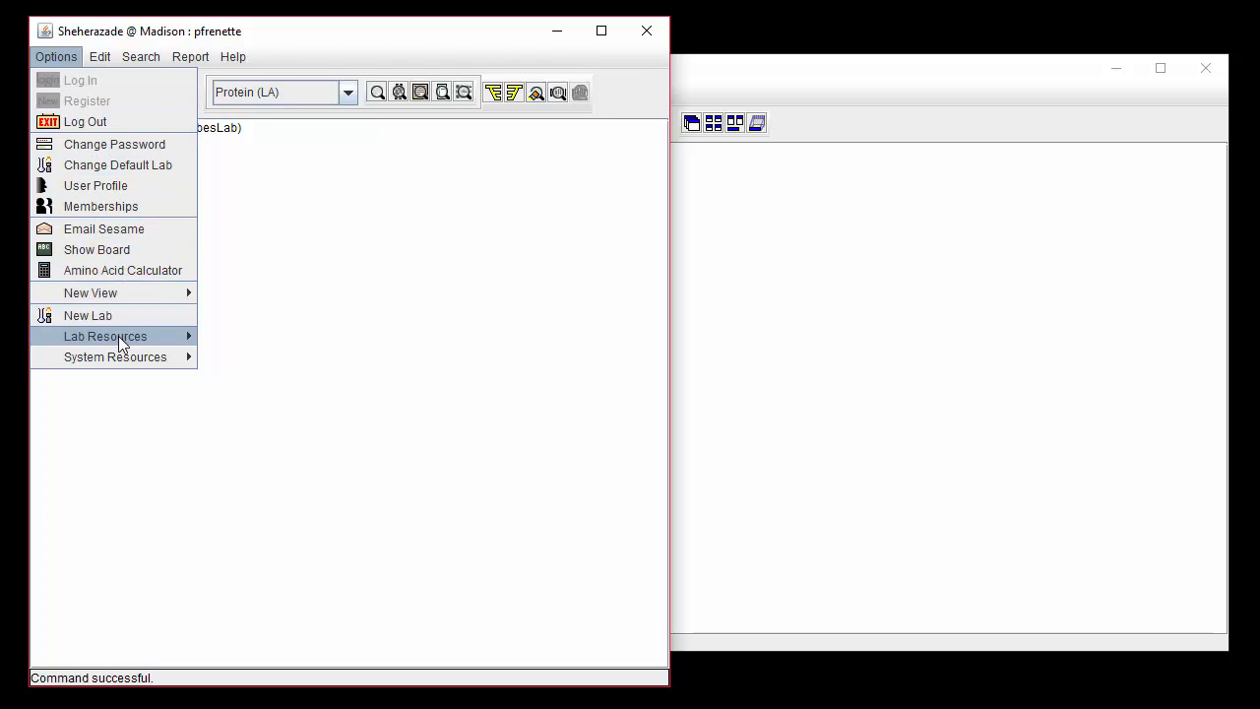
Open a blank Lab Protocol record from the lab resources and enlarge its window to show more fields
mouse_move(119, 336)
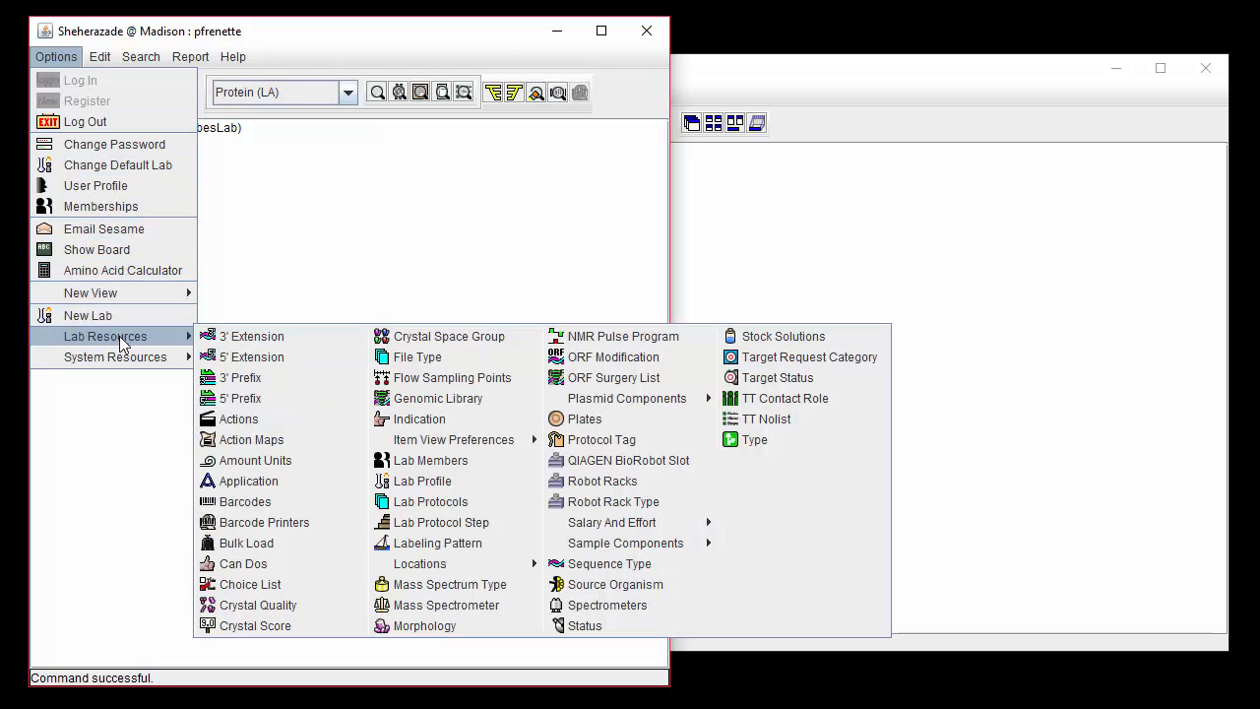
left_click(429, 502)
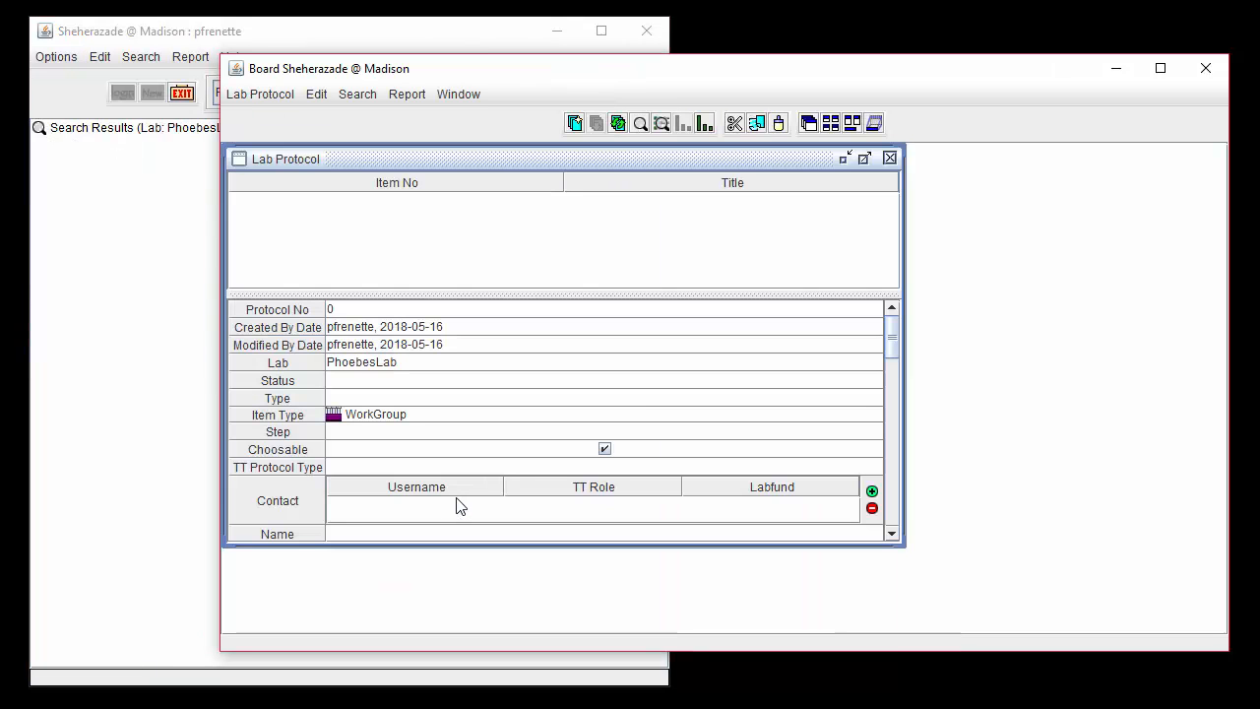
left_click_drag(456, 547, 461, 619)
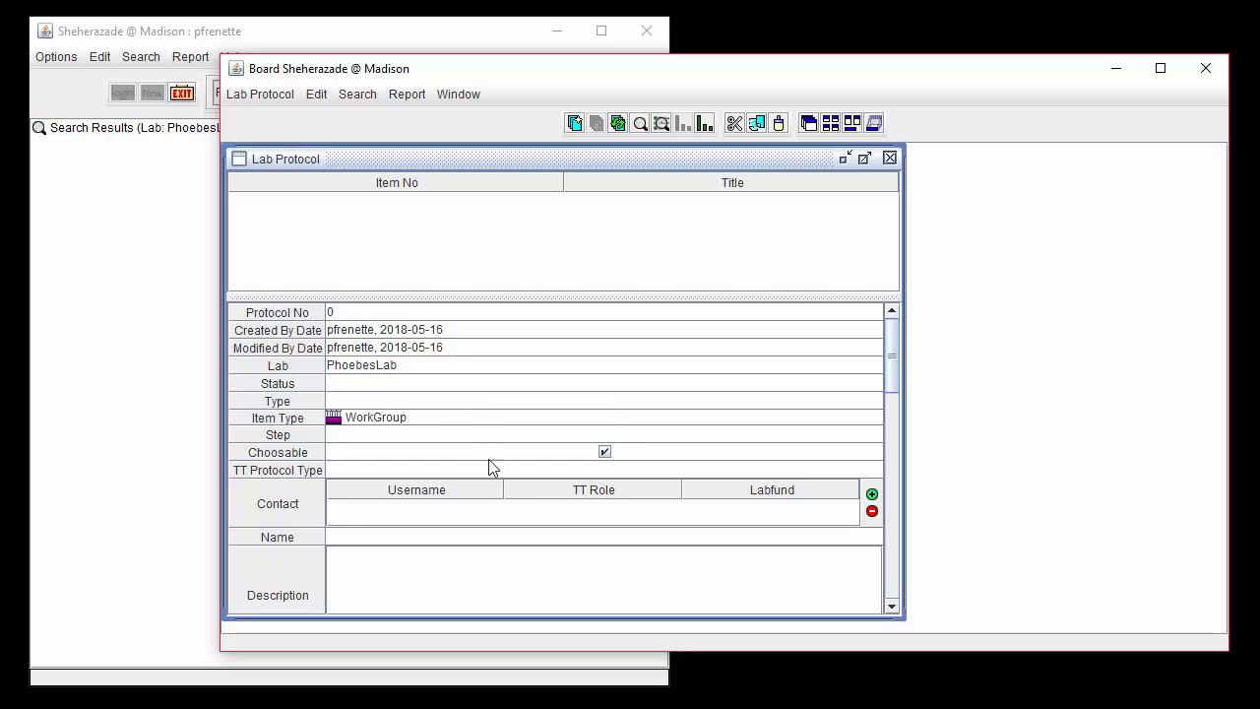
scroll(517, 427, "down", 10)
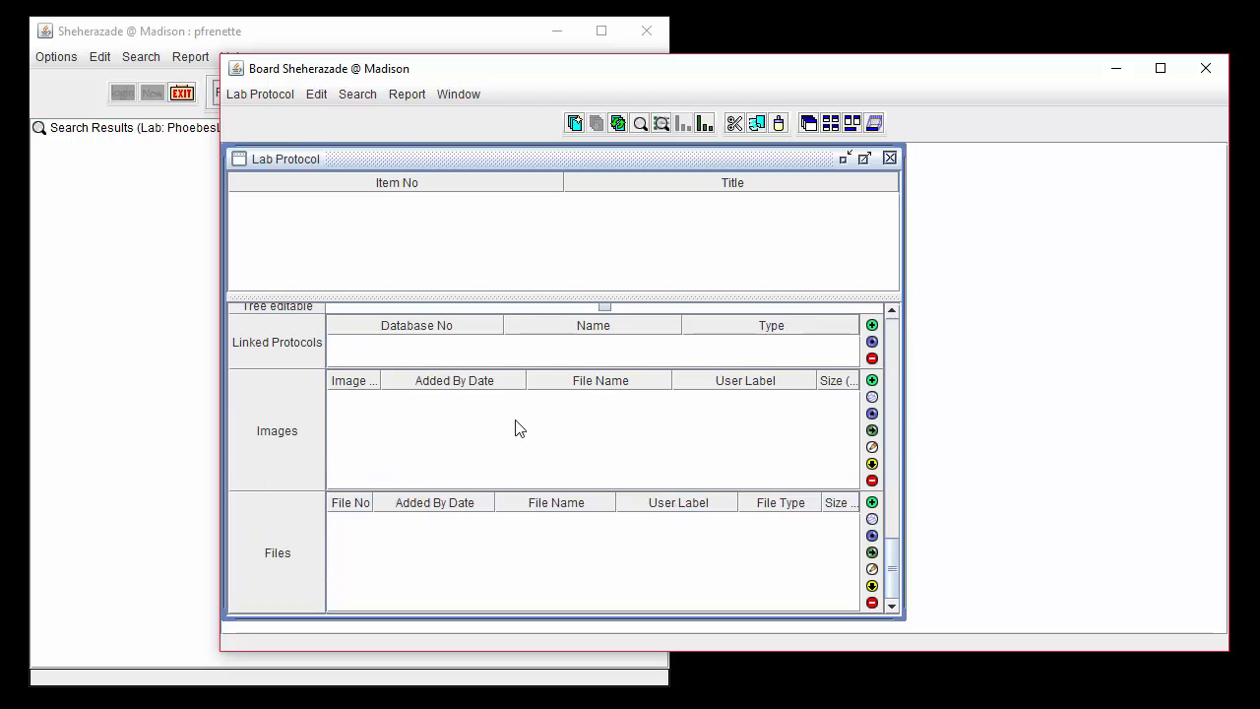
scroll(517, 427, "up", 10)
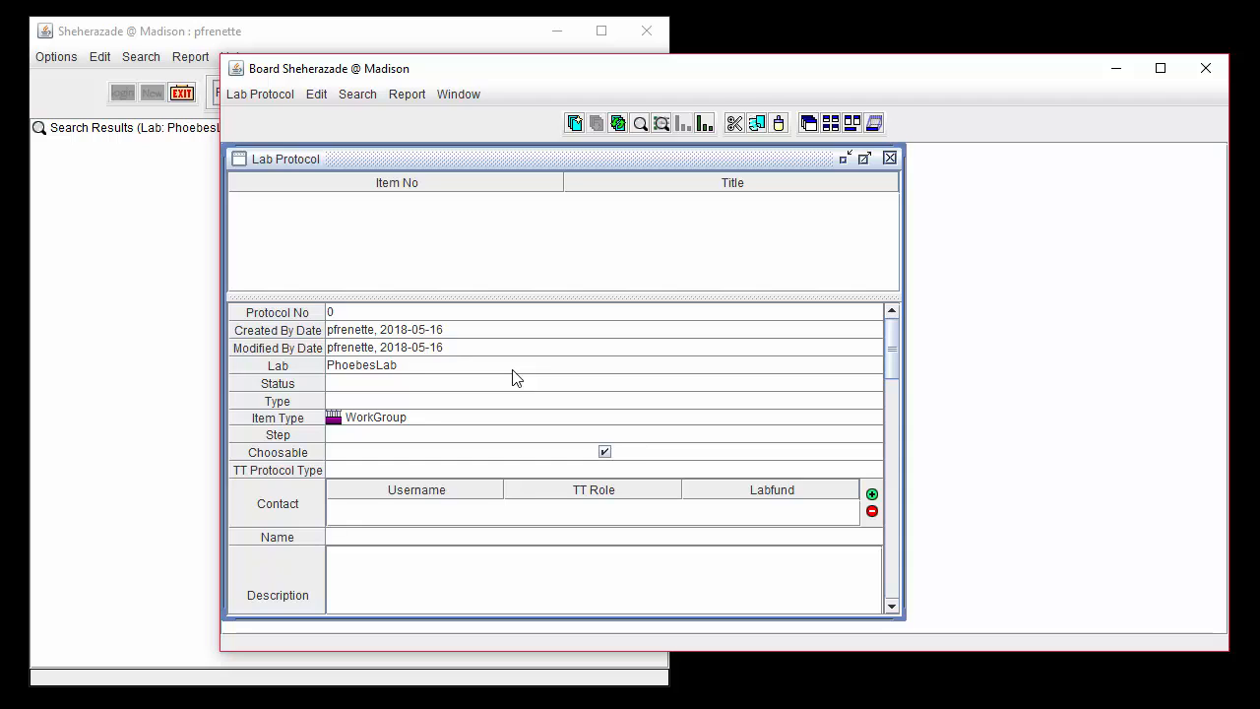
Narrow the Item No column and reduce the height of the item list above the record's fields
left_click_drag(500, 295, 490, 319)
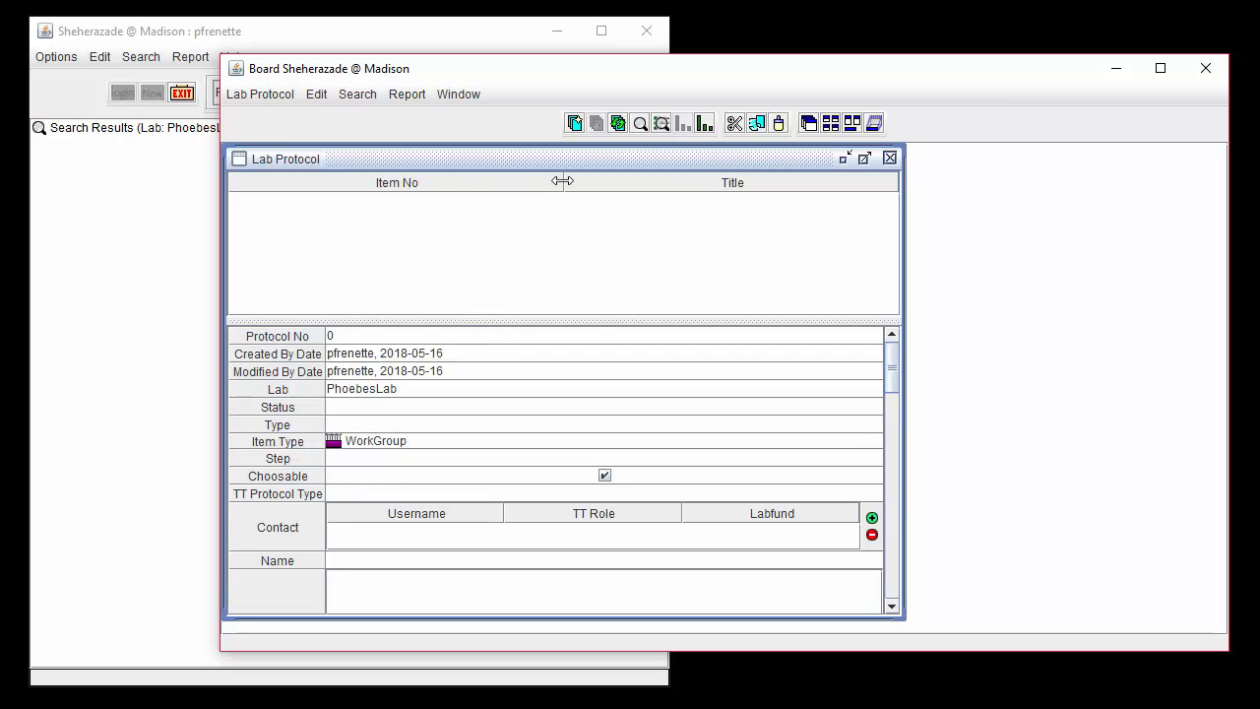
left_click_drag(563, 181, 385, 182)
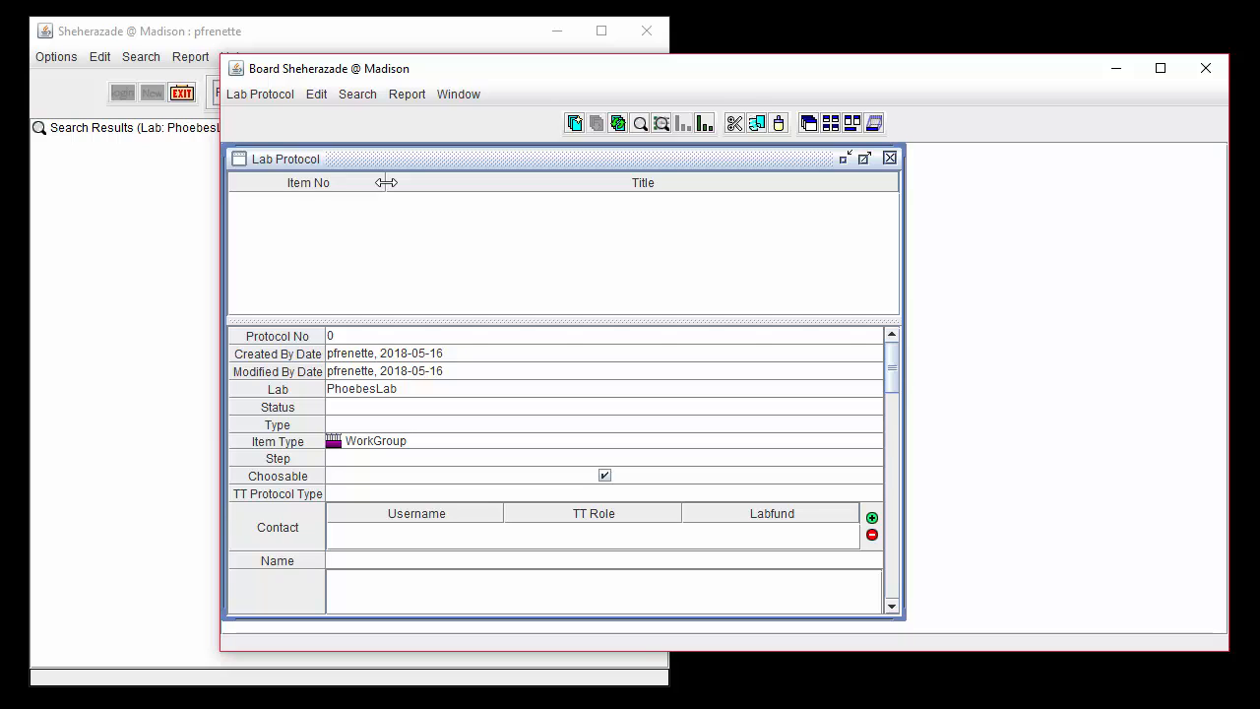
left_click_drag(398, 317, 398, 279)
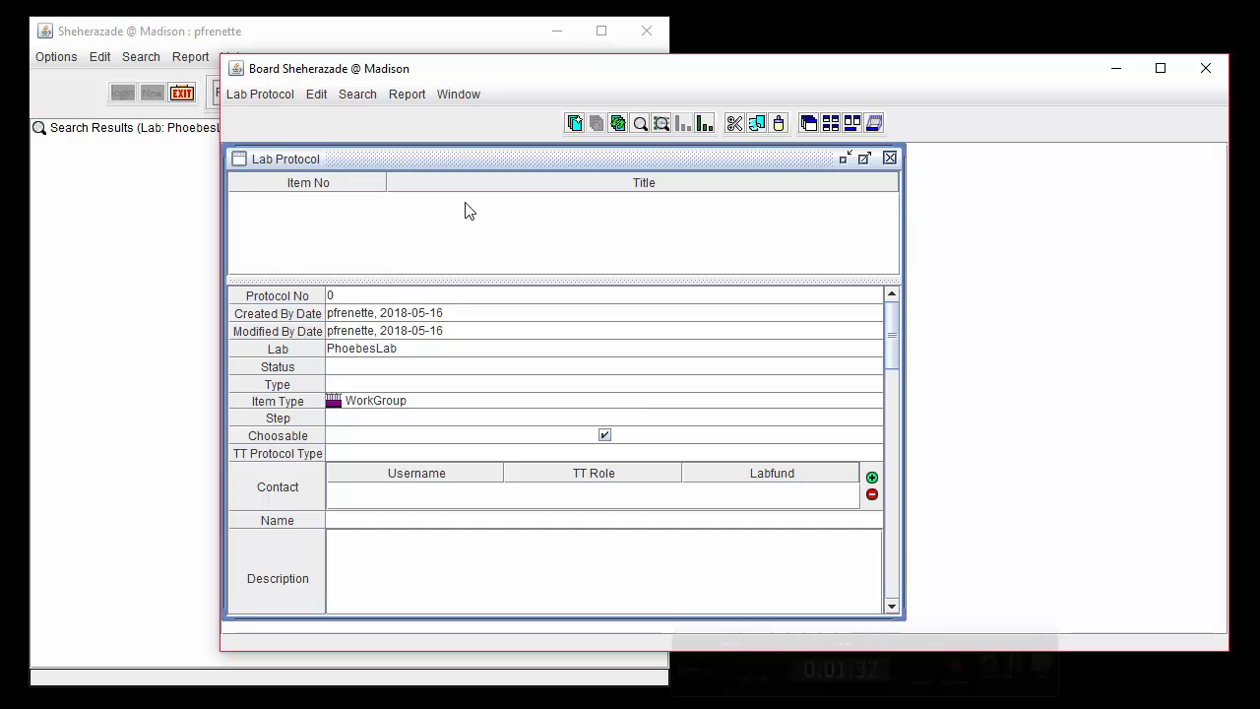
left_click(402, 300)
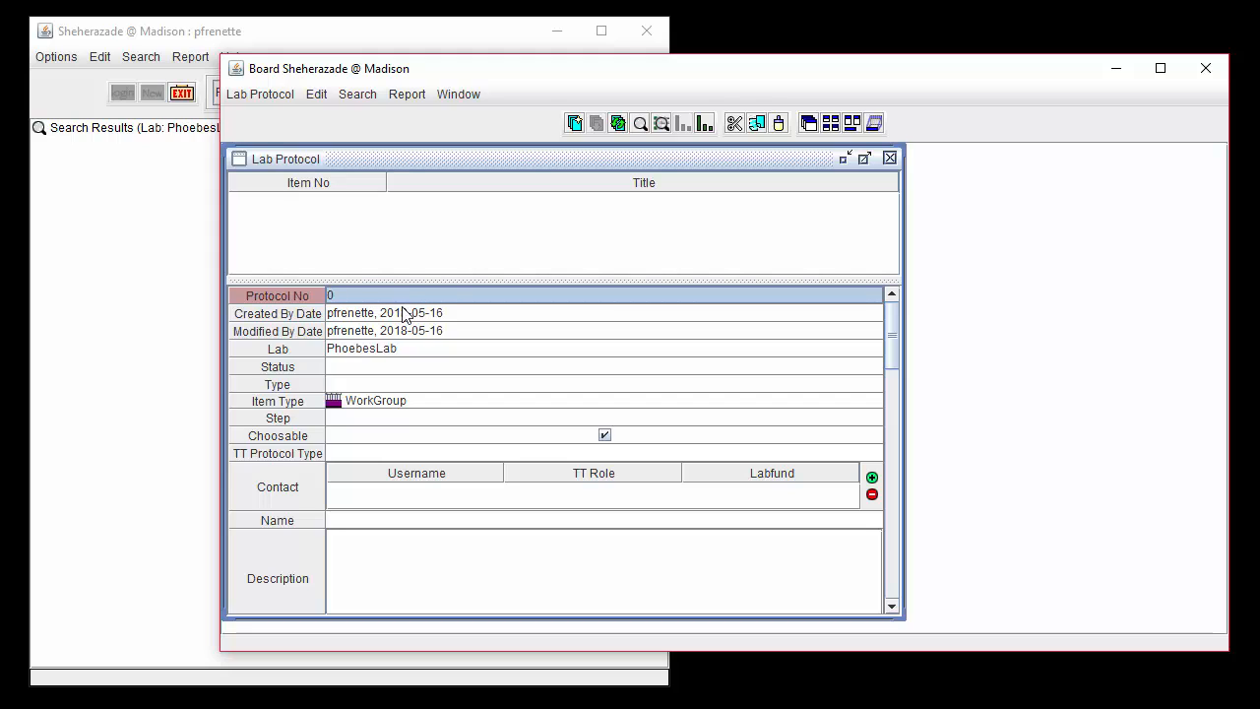
left_click(403, 315)
left_click(396, 337)
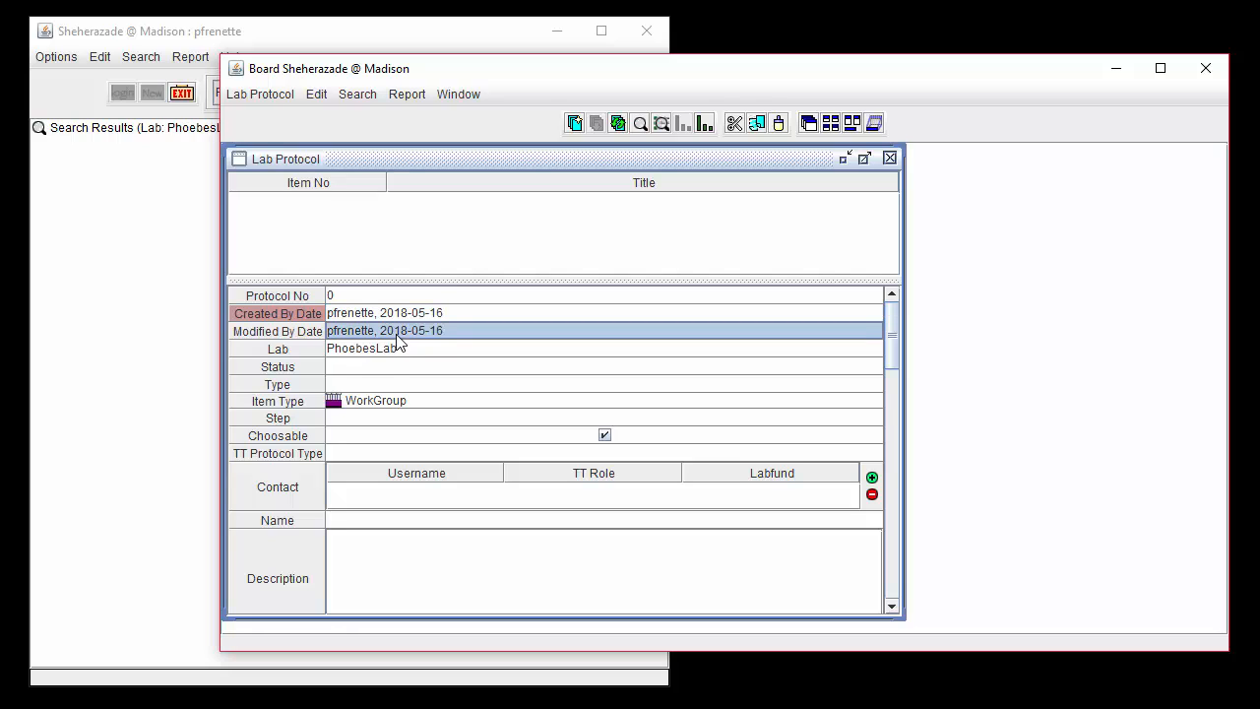
left_click(414, 351)
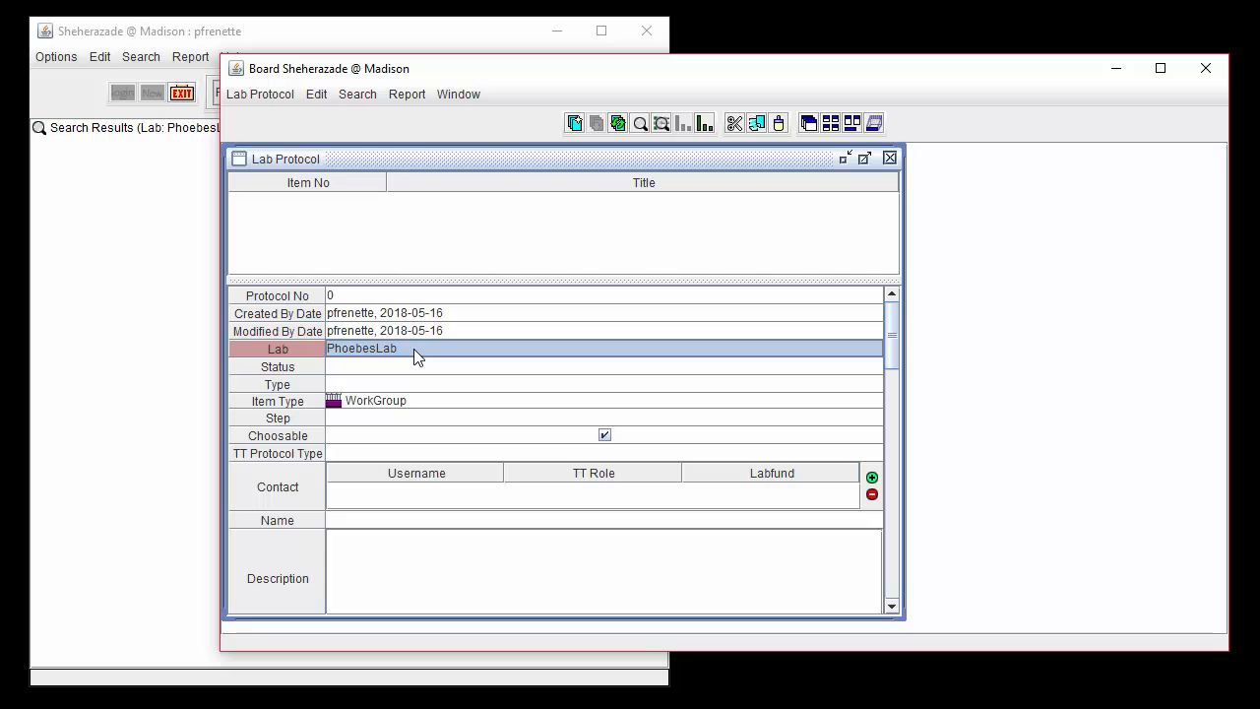
Set the protocol's Item Type to Protein, with Choosable enabled
left_click(418, 403)
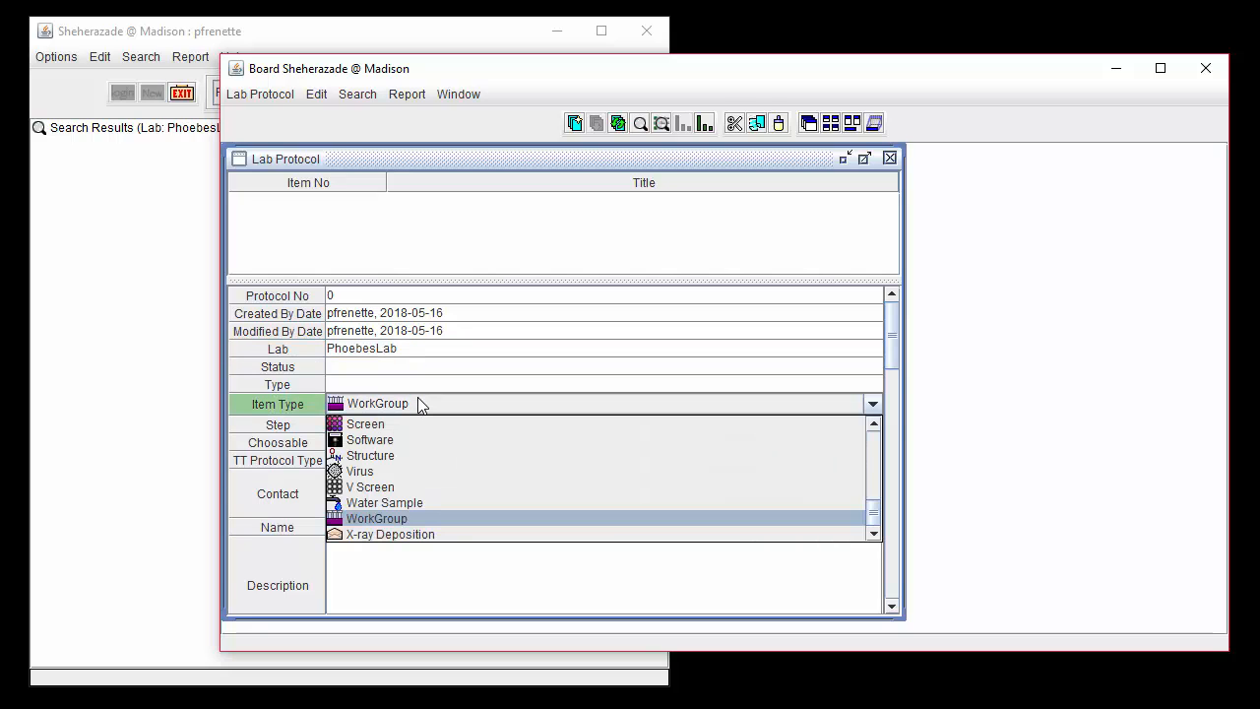
scroll(423, 472, "up", 2)
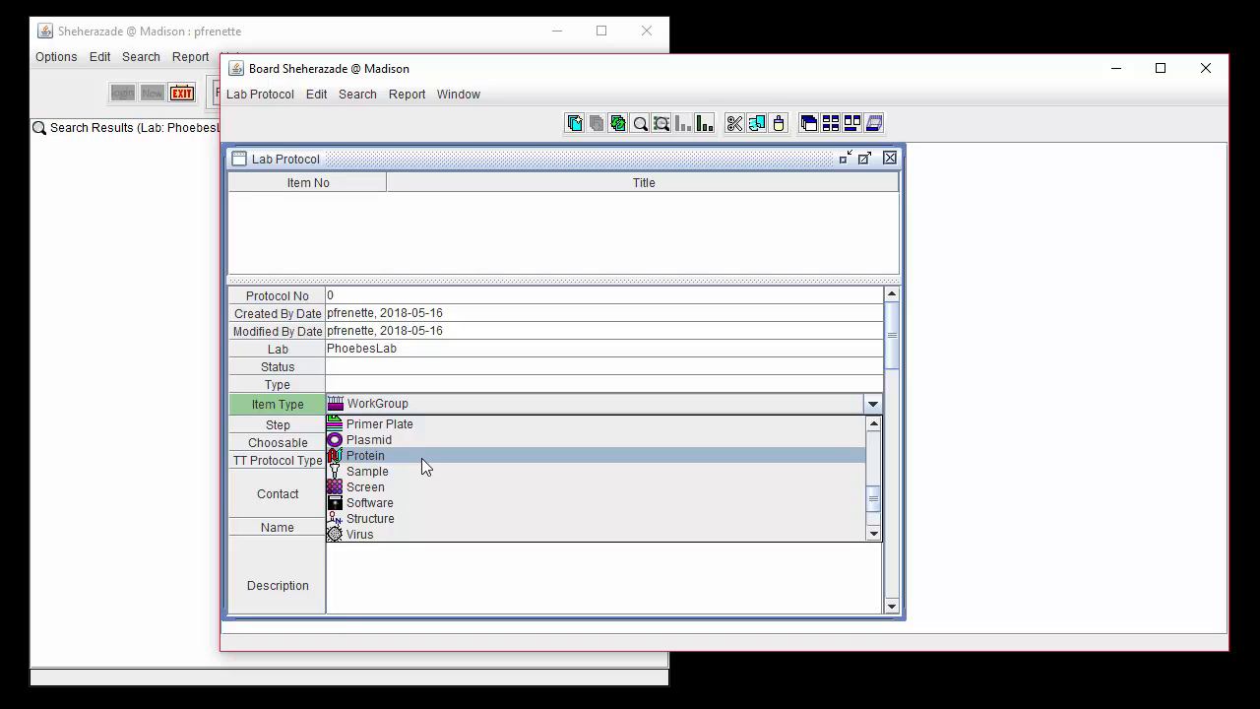
left_click(421, 458)
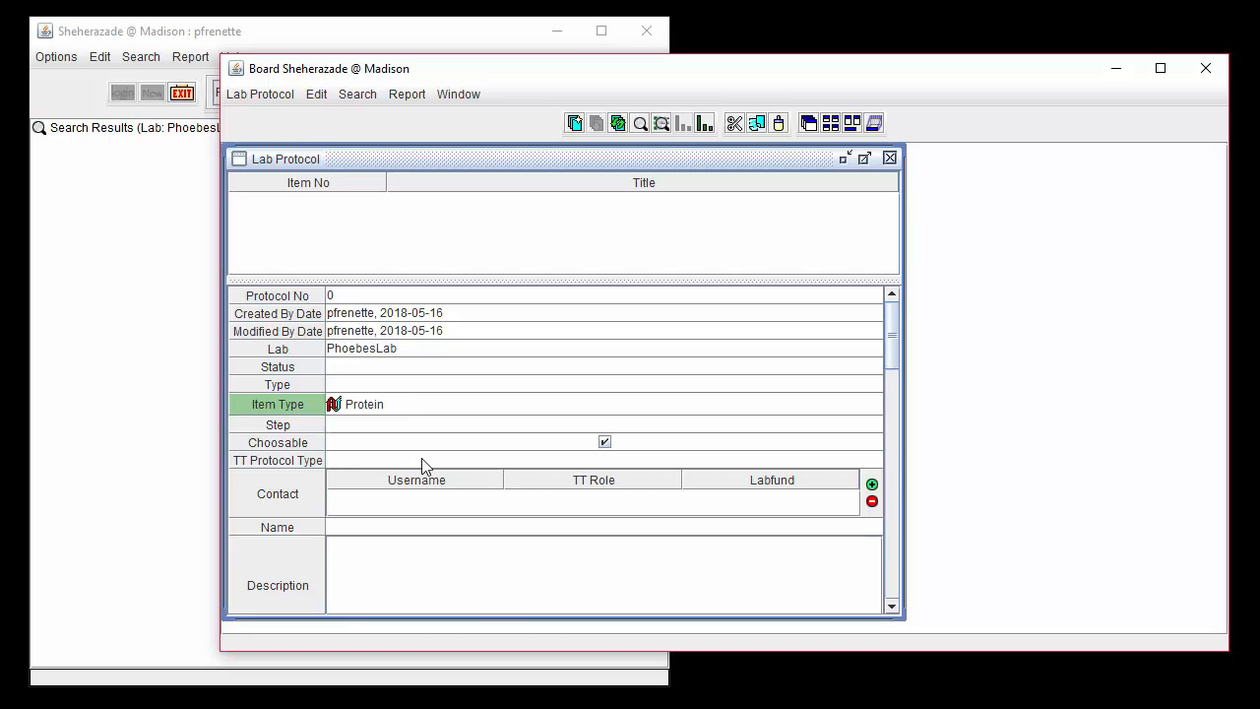
left_click(604, 443)
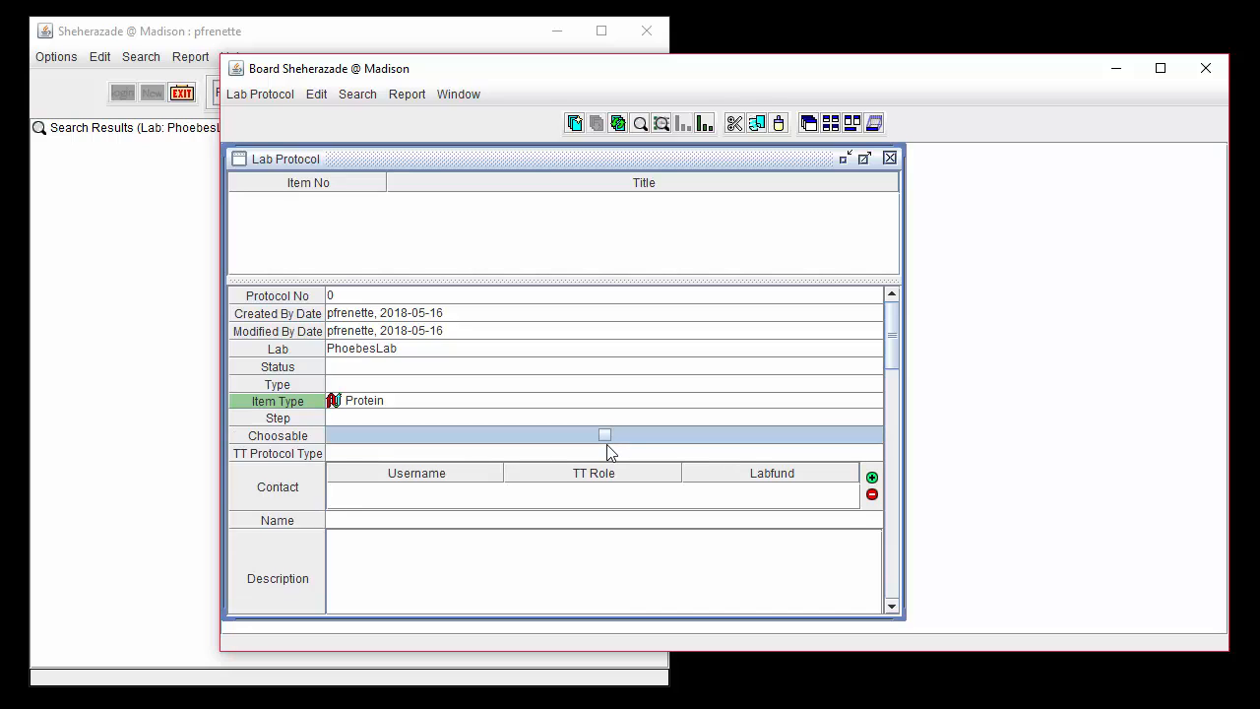
left_click(605, 436)
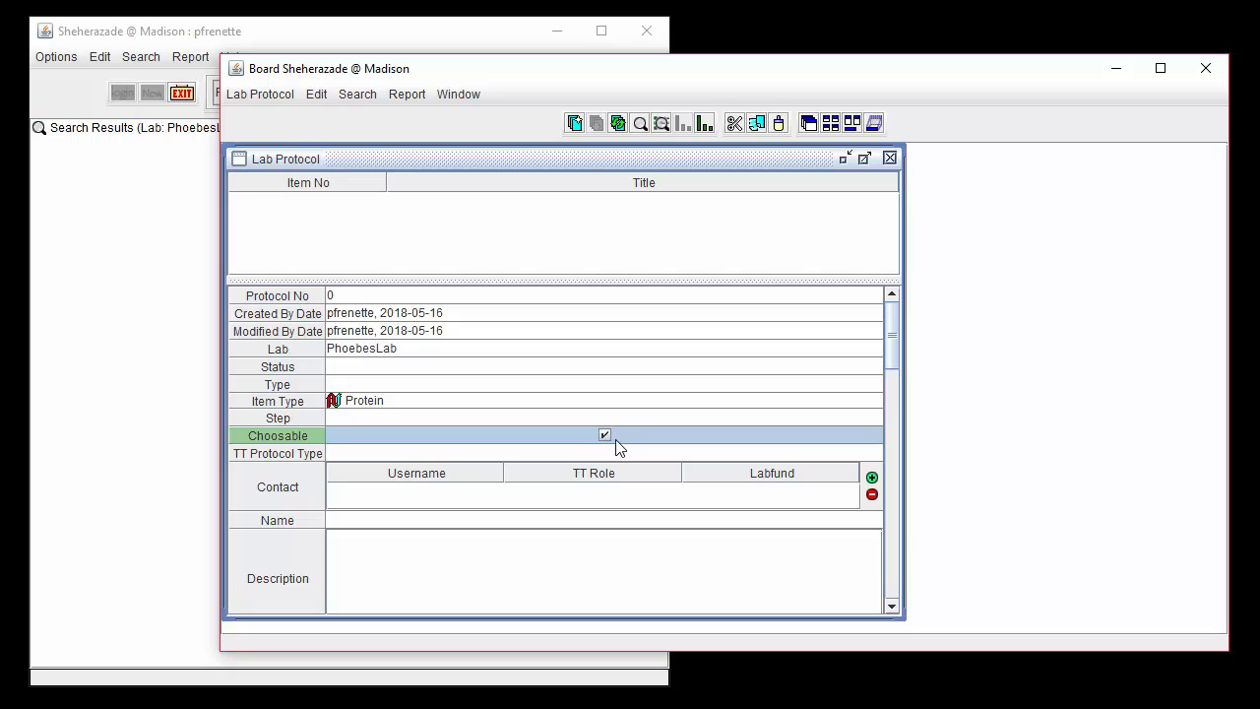
Add a contact row to the protocol and choose a lab member as its username
left_click(614, 494)
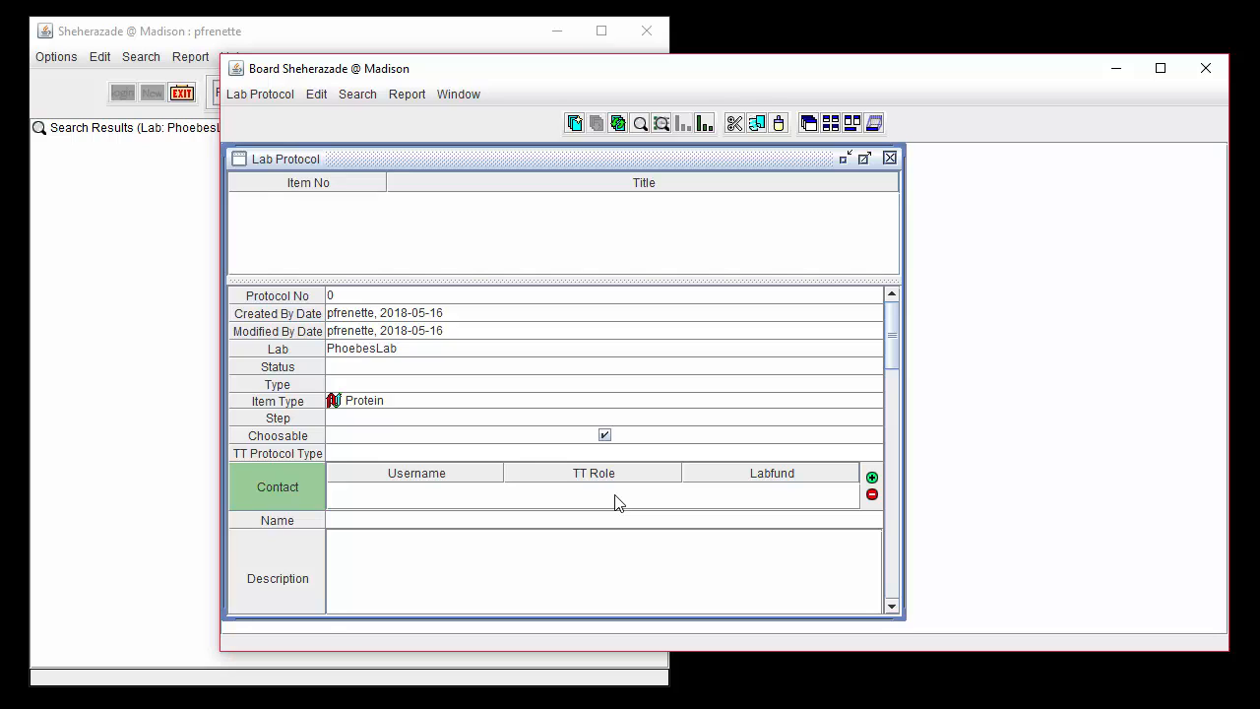
left_click(872, 478)
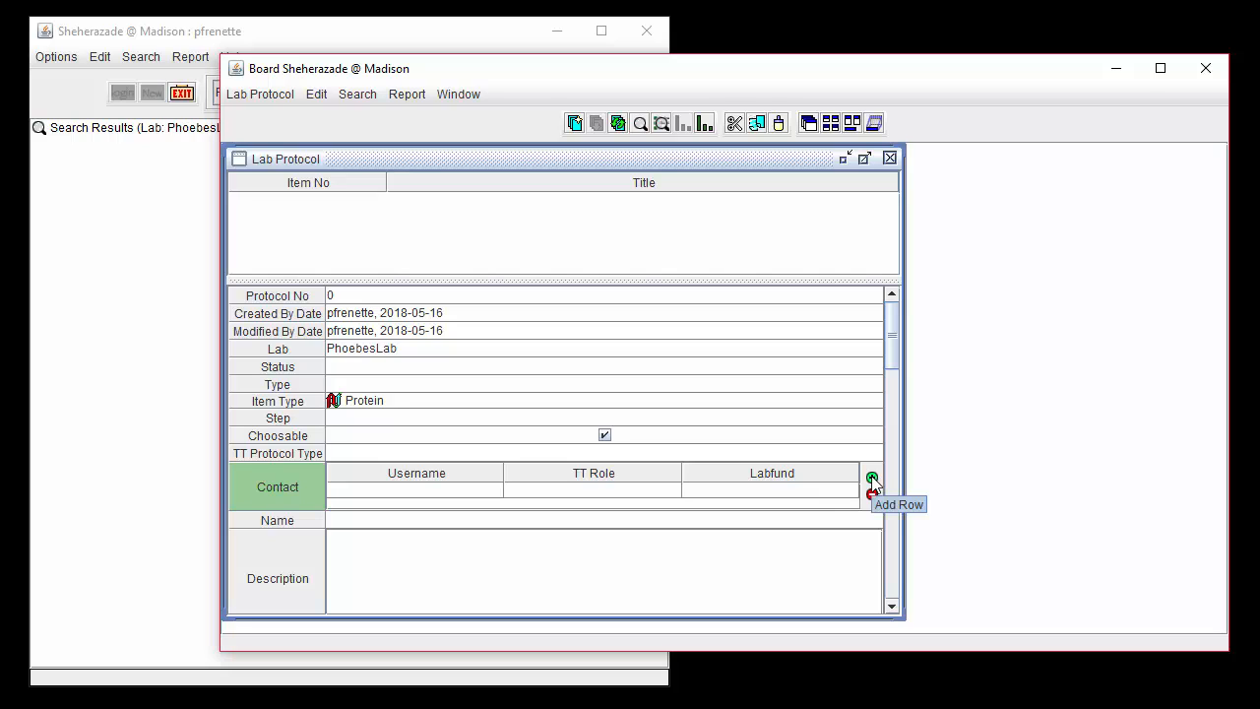
left_click(421, 492)
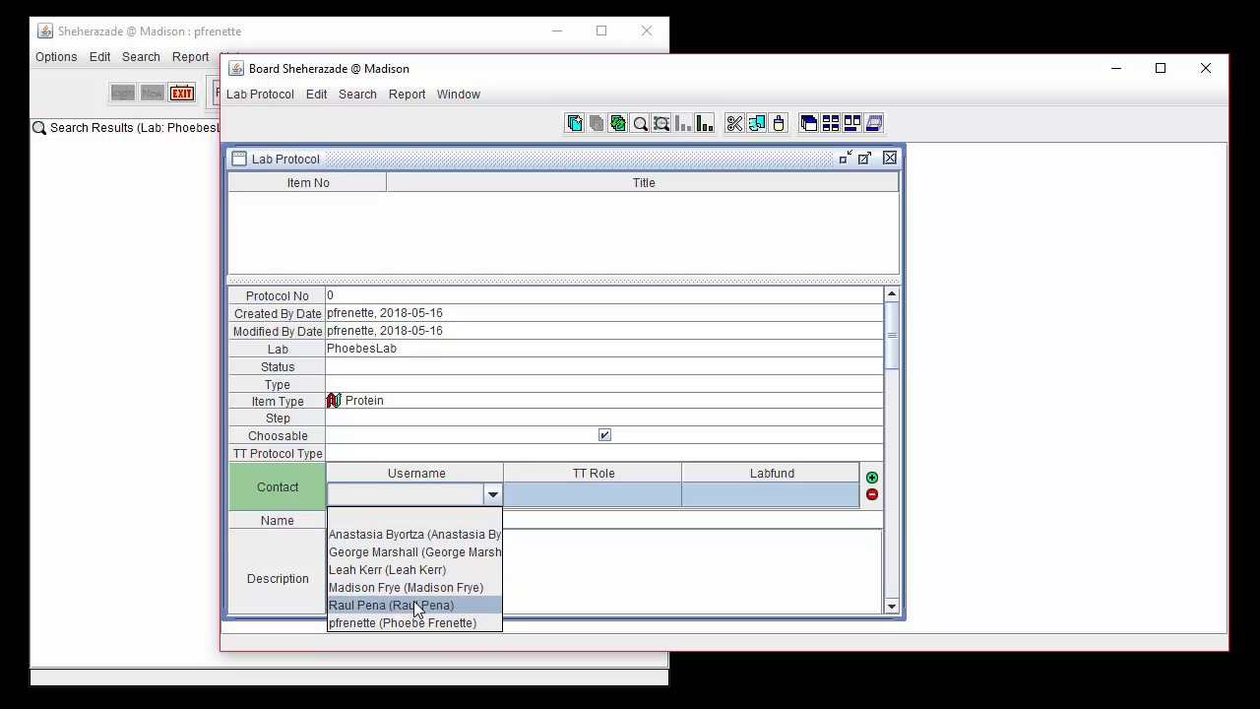
left_click(468, 608)
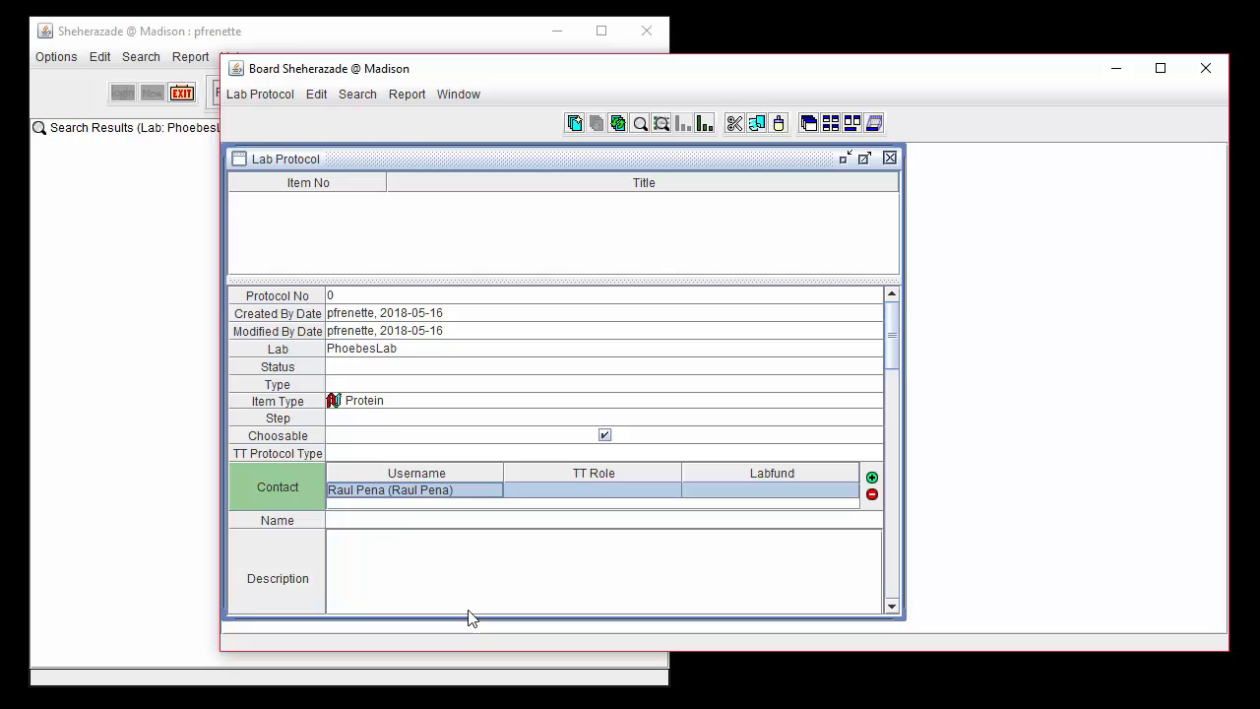
Name the protocol "PURIFICATION OF RECOMBINANT PROTEINS EXPRESSED IN E. COLI, v.1.0.0" and save it as a new lab protocol
left_click(434, 521)
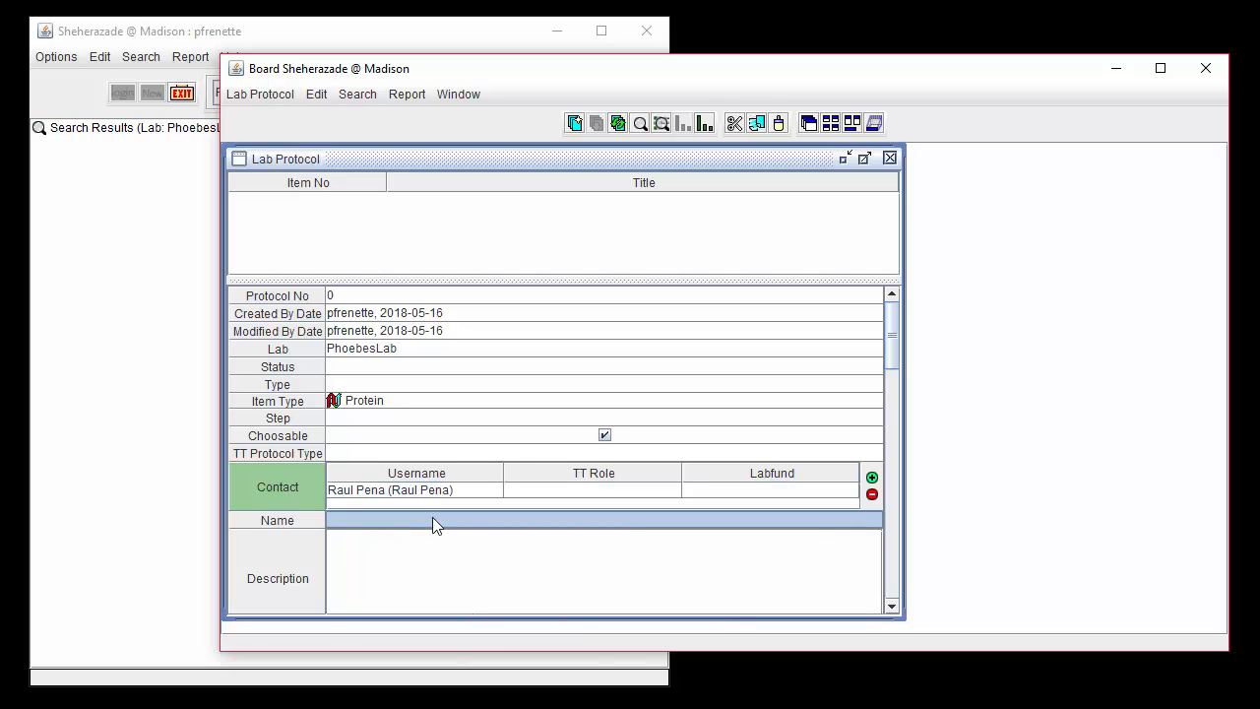
left_click(433, 517)
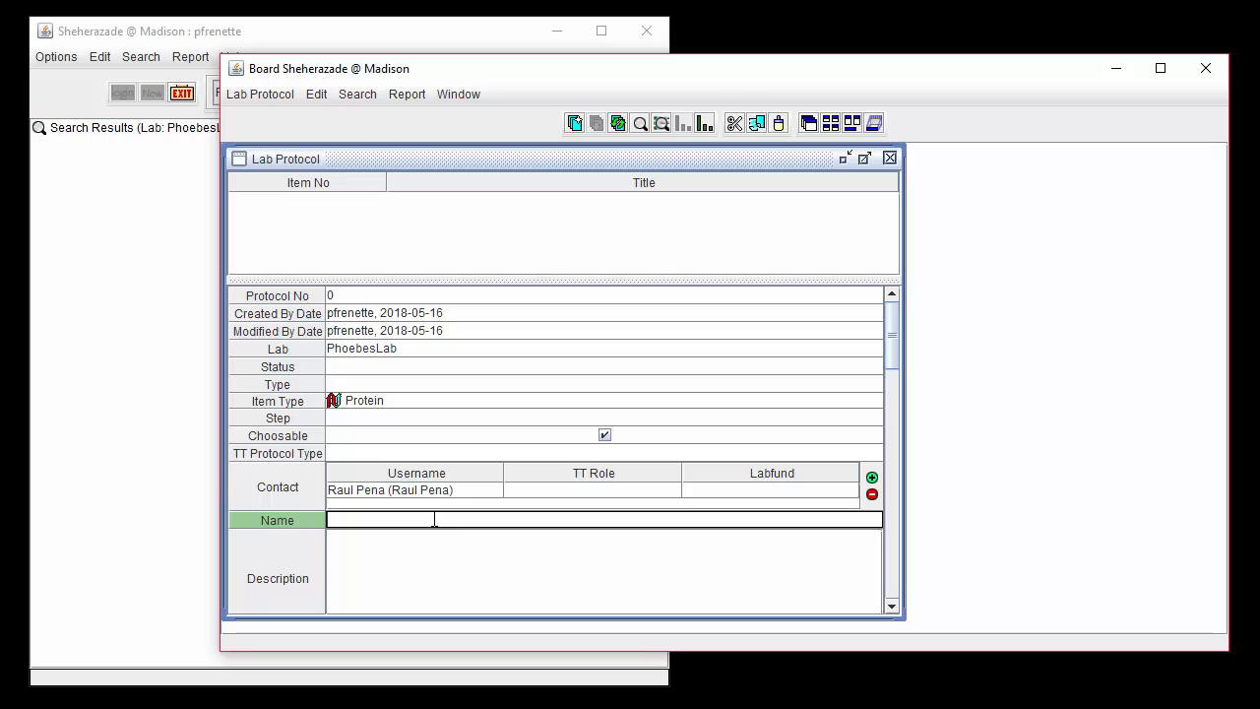
type("PURIFICATION OF RECOMBINANT PROTEINS EXPRESSED IN E. COLI, v.1.0.0")
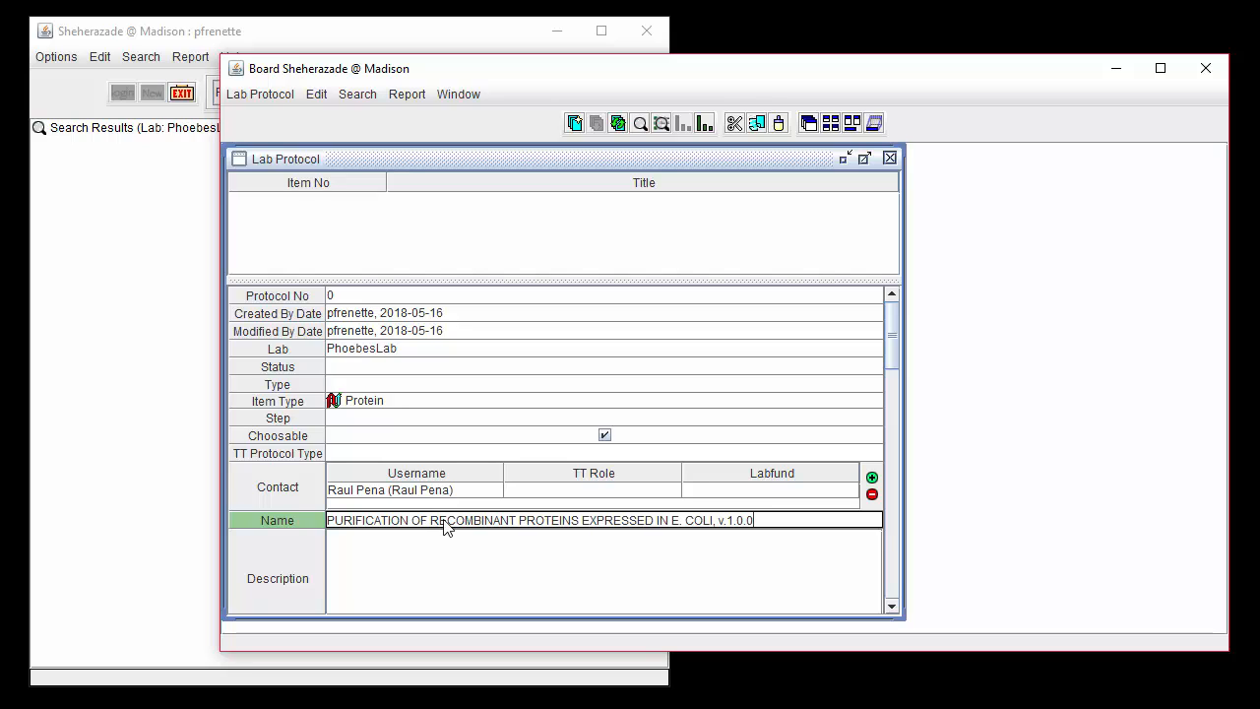
key("Return")
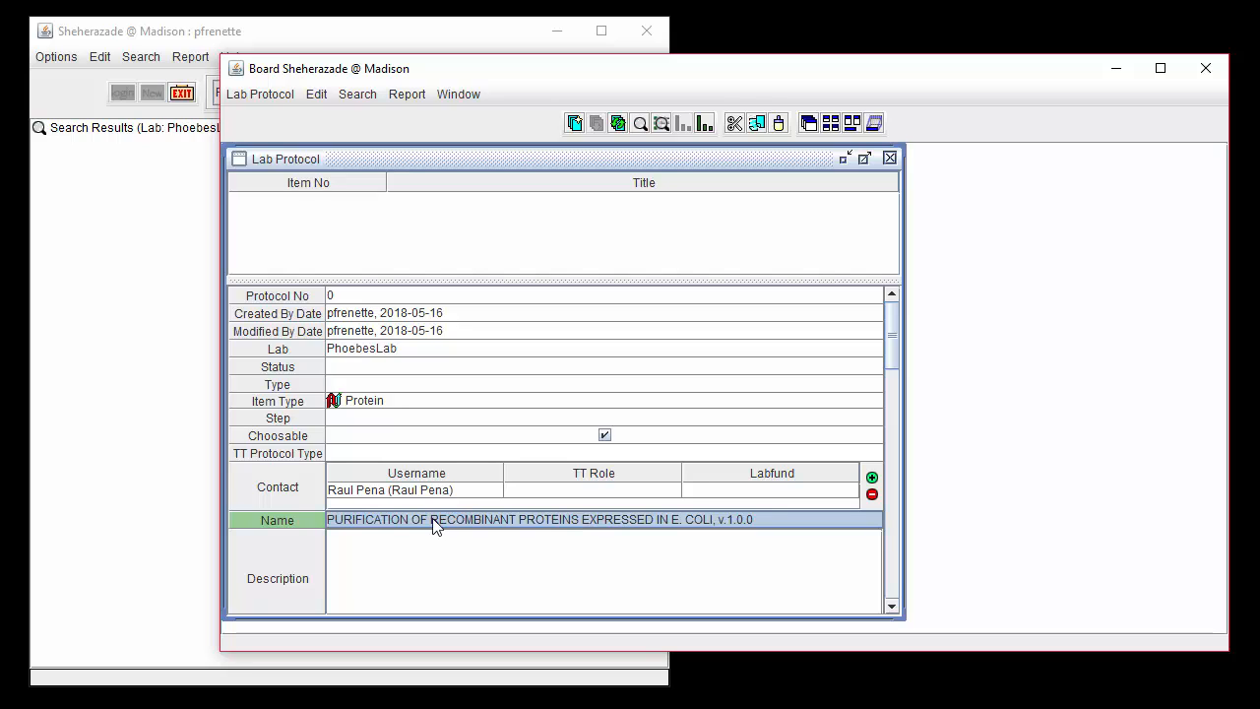
left_click(260, 94)
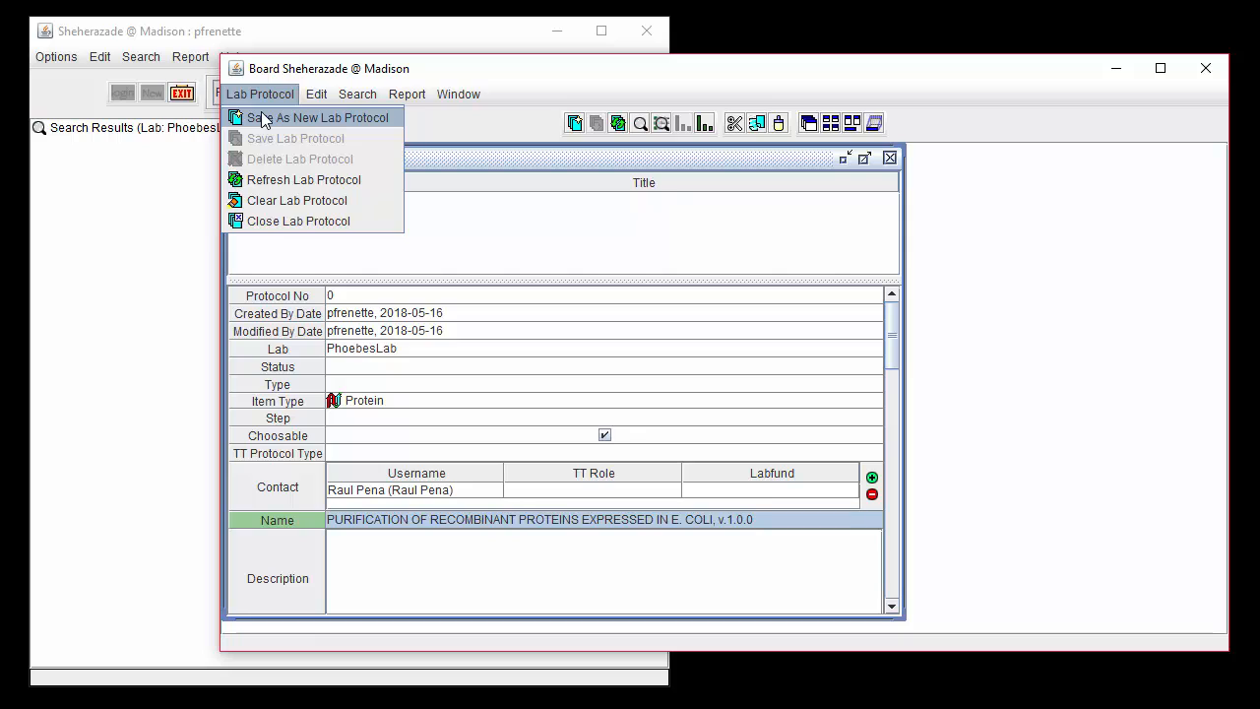
left_click(263, 118)
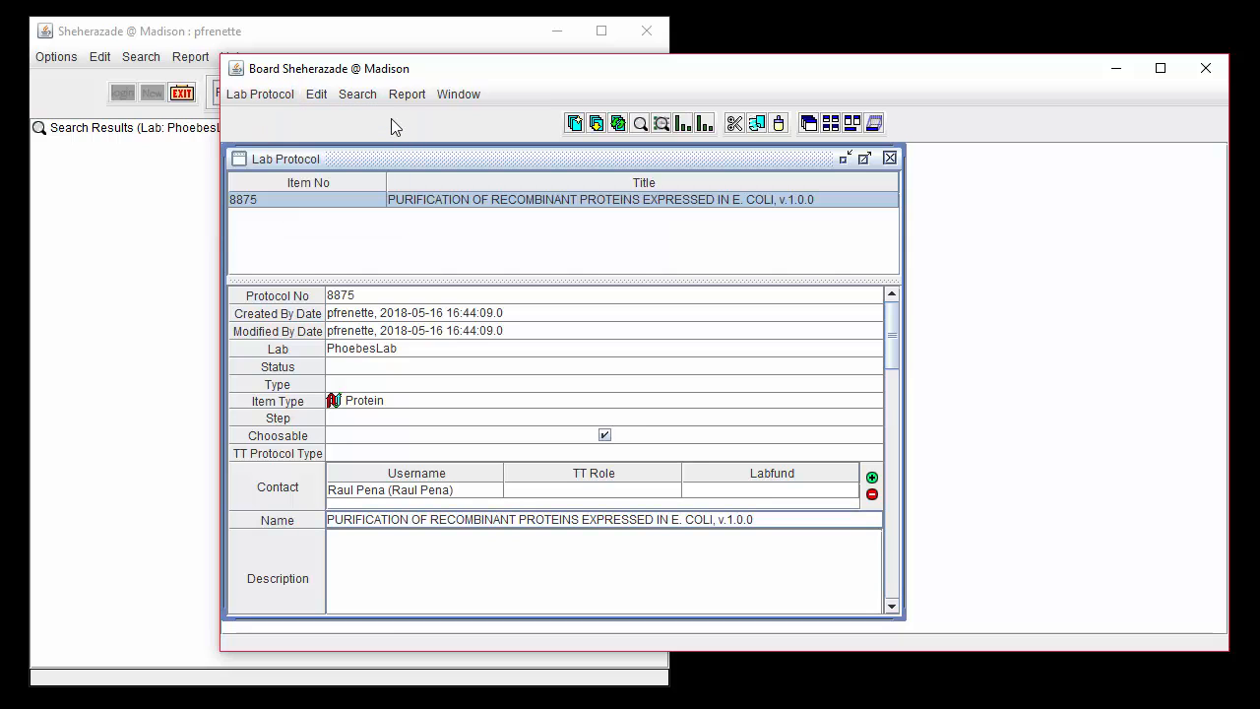
Paste the copied procedure text beginning "3.0 Purifying up to 6 Proteins Using One AKTApurifier" into the protocol's Body and return to its start
left_click(404, 581)
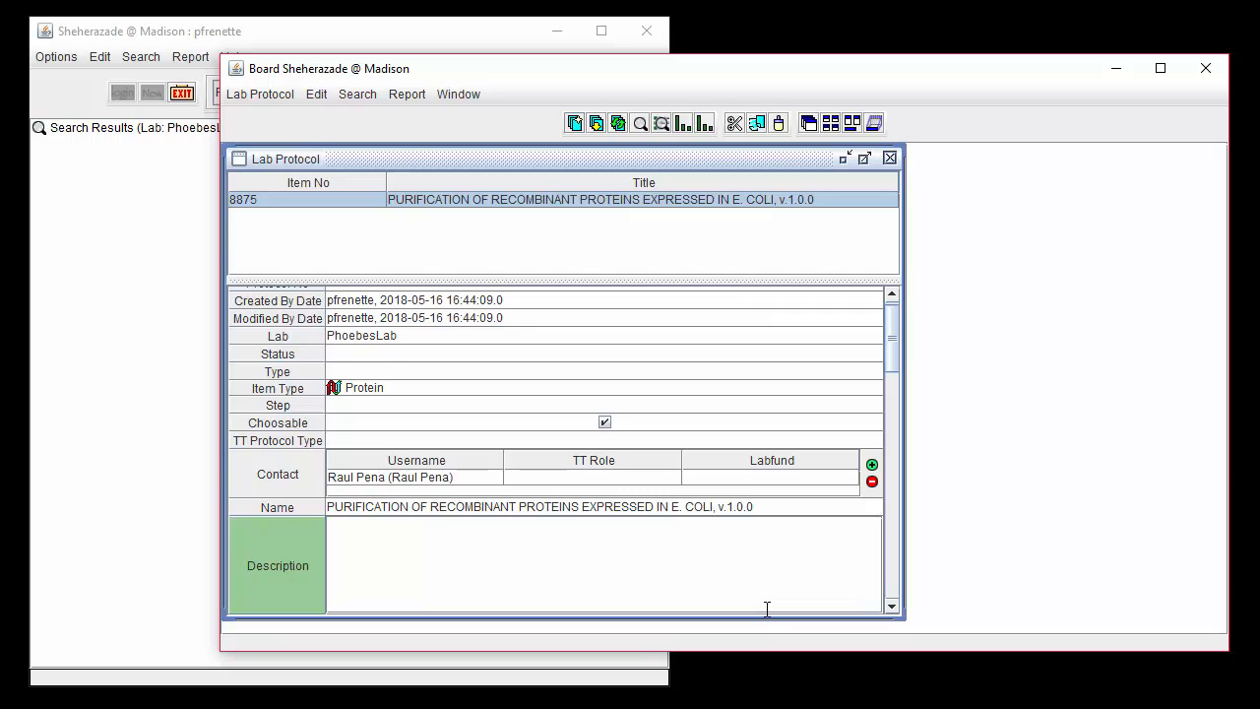
left_click(892, 606)
left_click(892, 607)
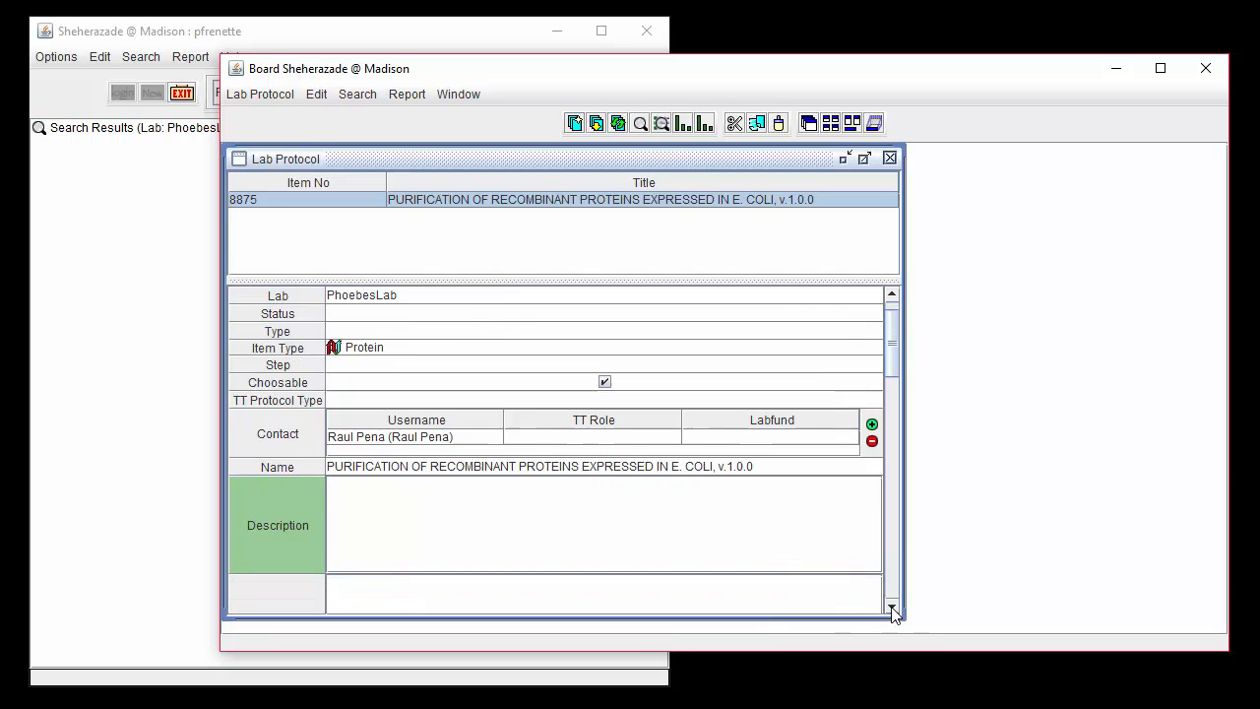
left_click(892, 606)
left_click(892, 607)
left_click(892, 607)
left_click(892, 606)
left_click(892, 606)
left_click(892, 607)
left_click(891, 606)
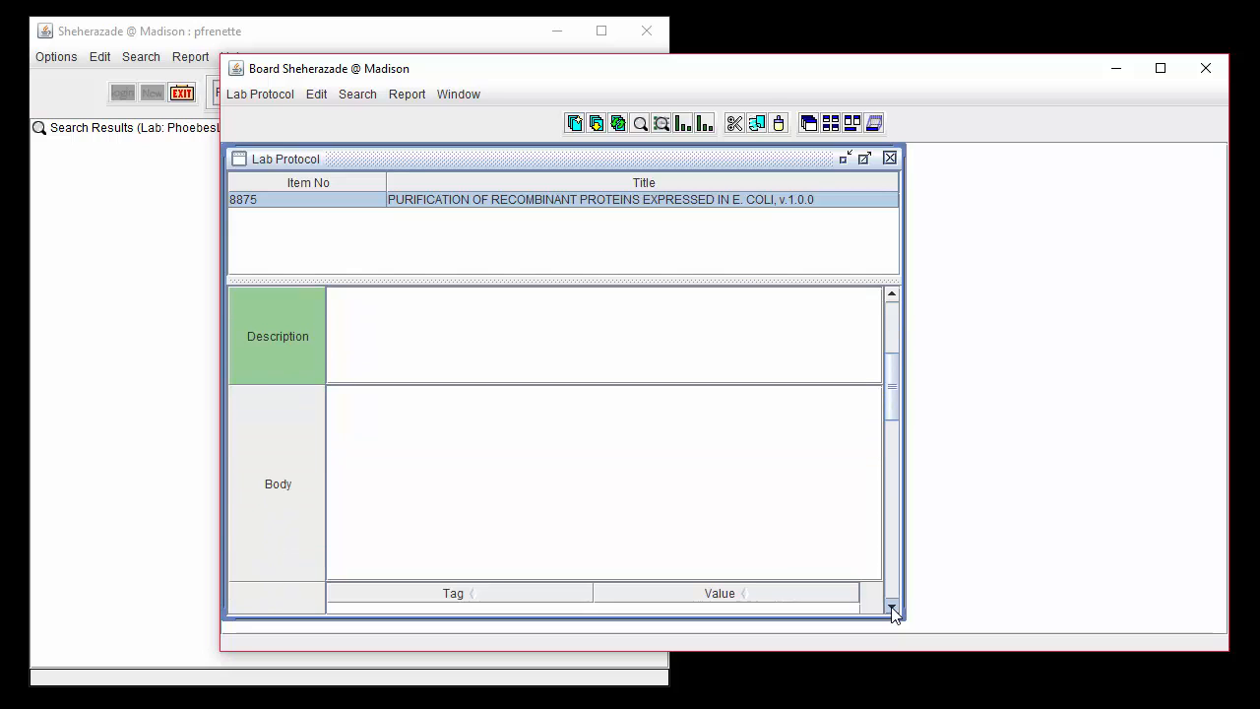
left_click(568, 439)
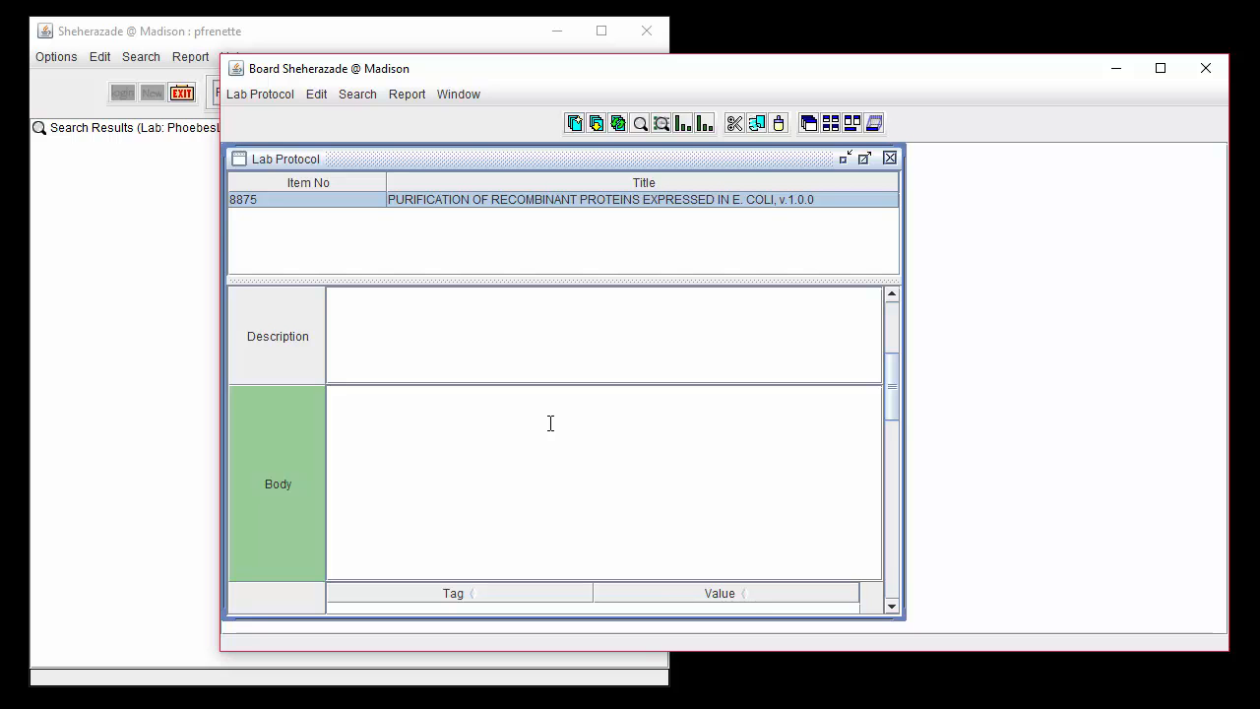
key("ctrl+v")
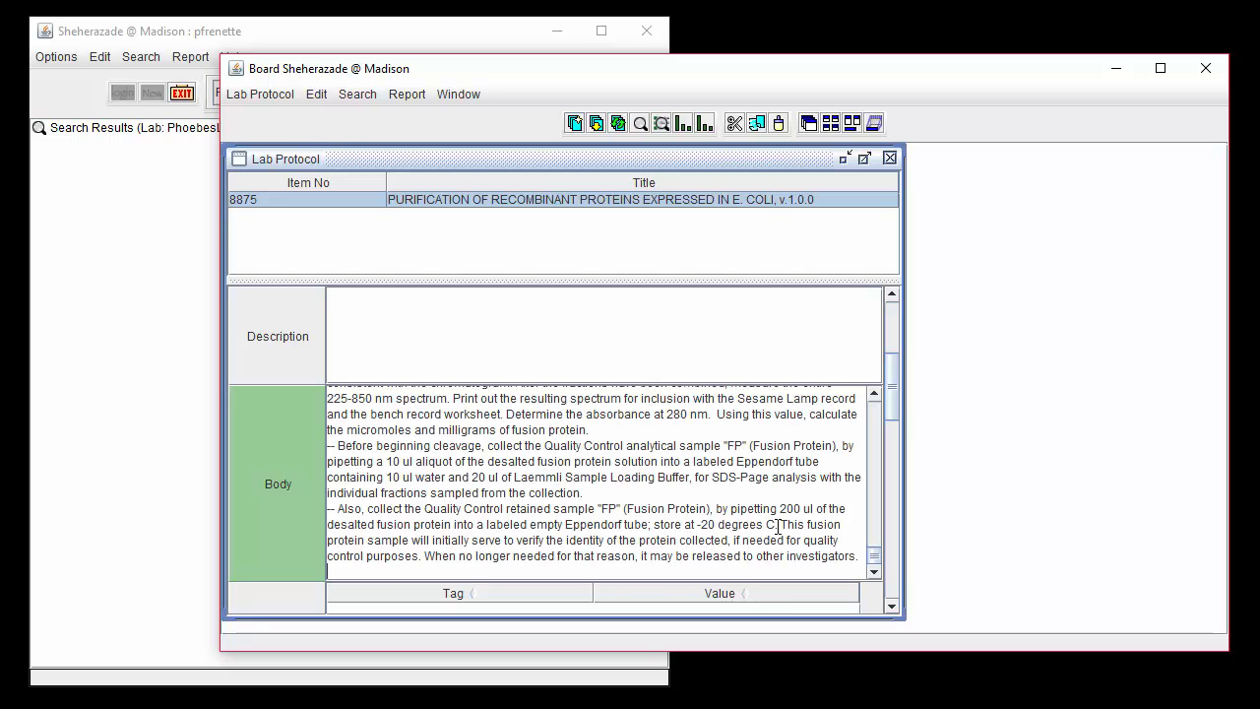
left_click_drag(875, 559, 876, 405)
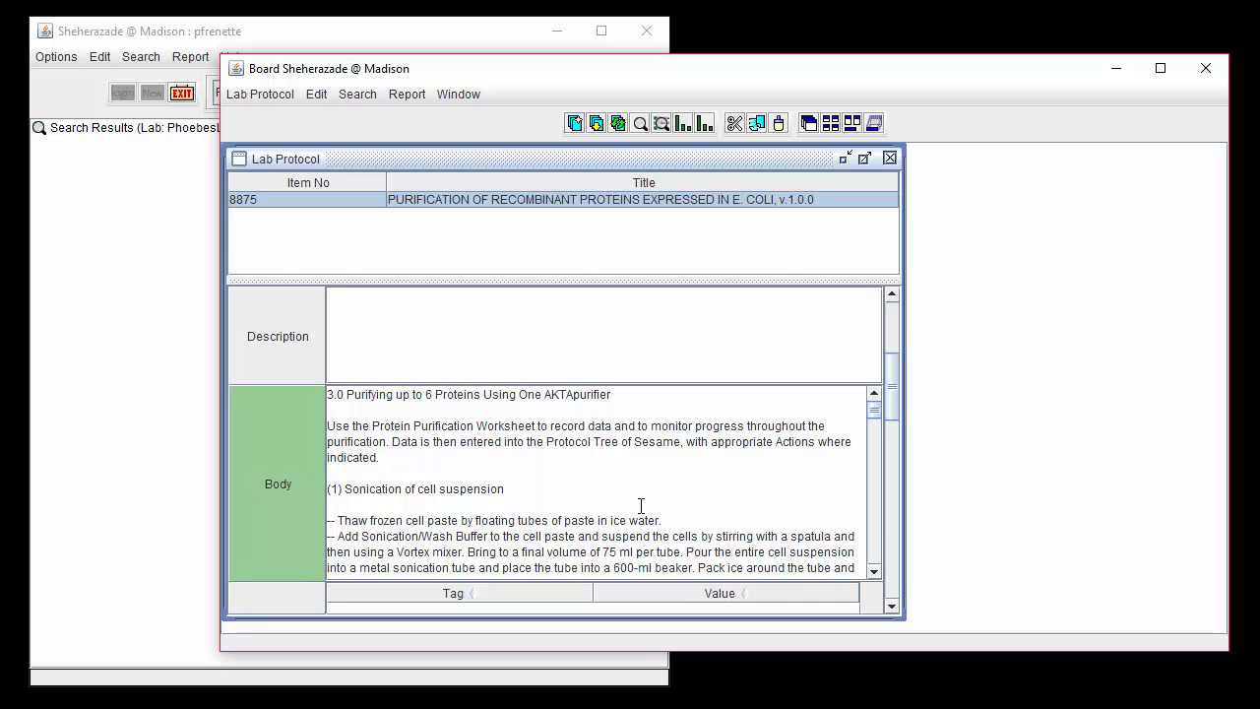
Start a new row in the protocol's Files section with the user label "PURIFICATION OF RECOMBINANT PROTEINS EXPRESSED IN E COLI, v.1.0.0"
left_click(891, 605)
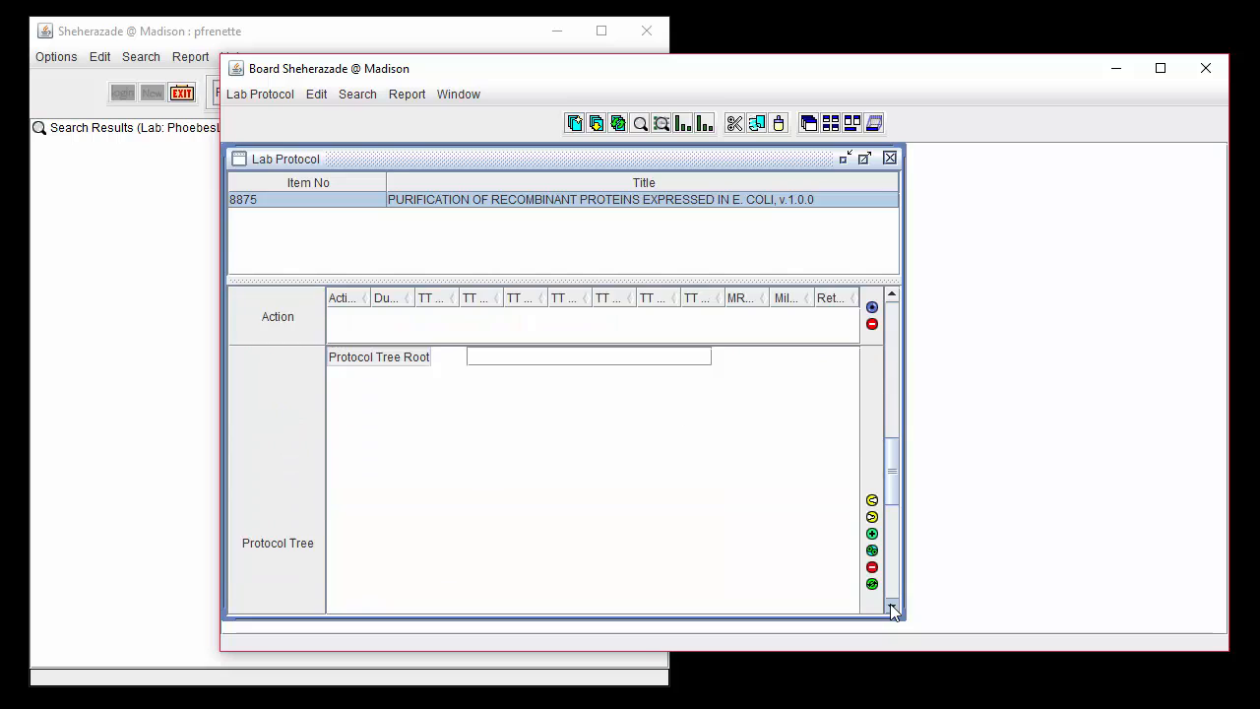
left_click(891, 604)
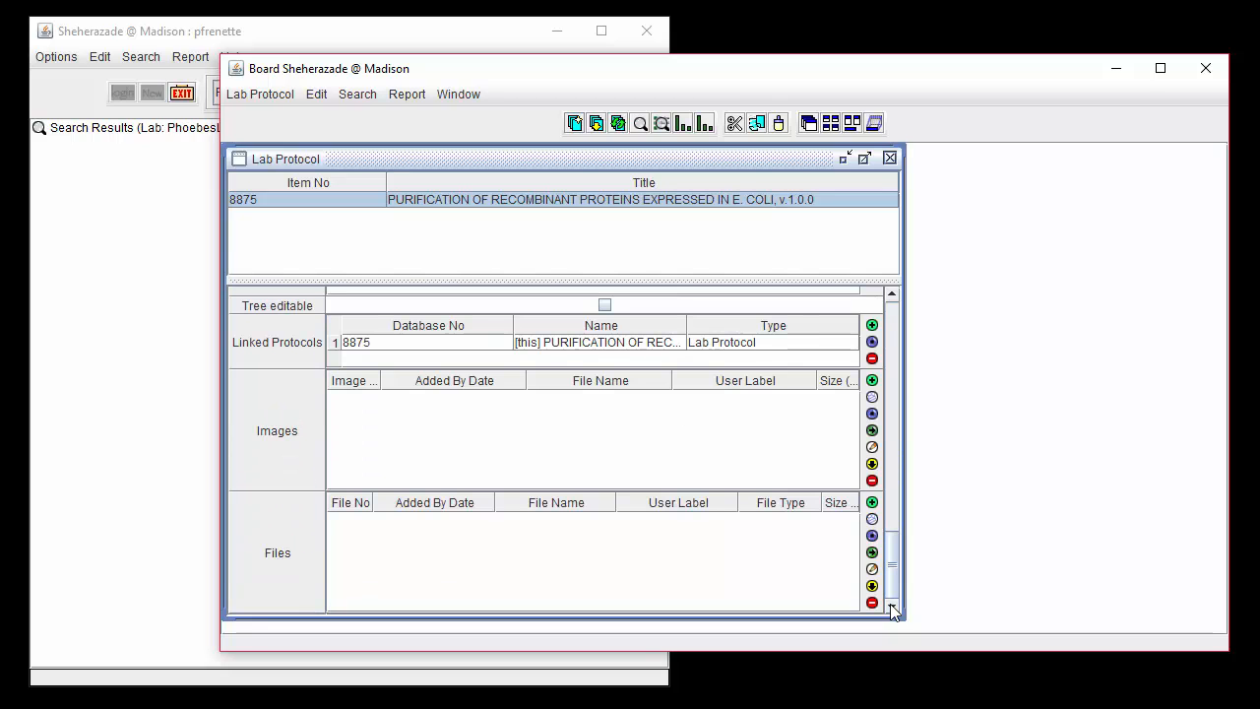
left_click(731, 561)
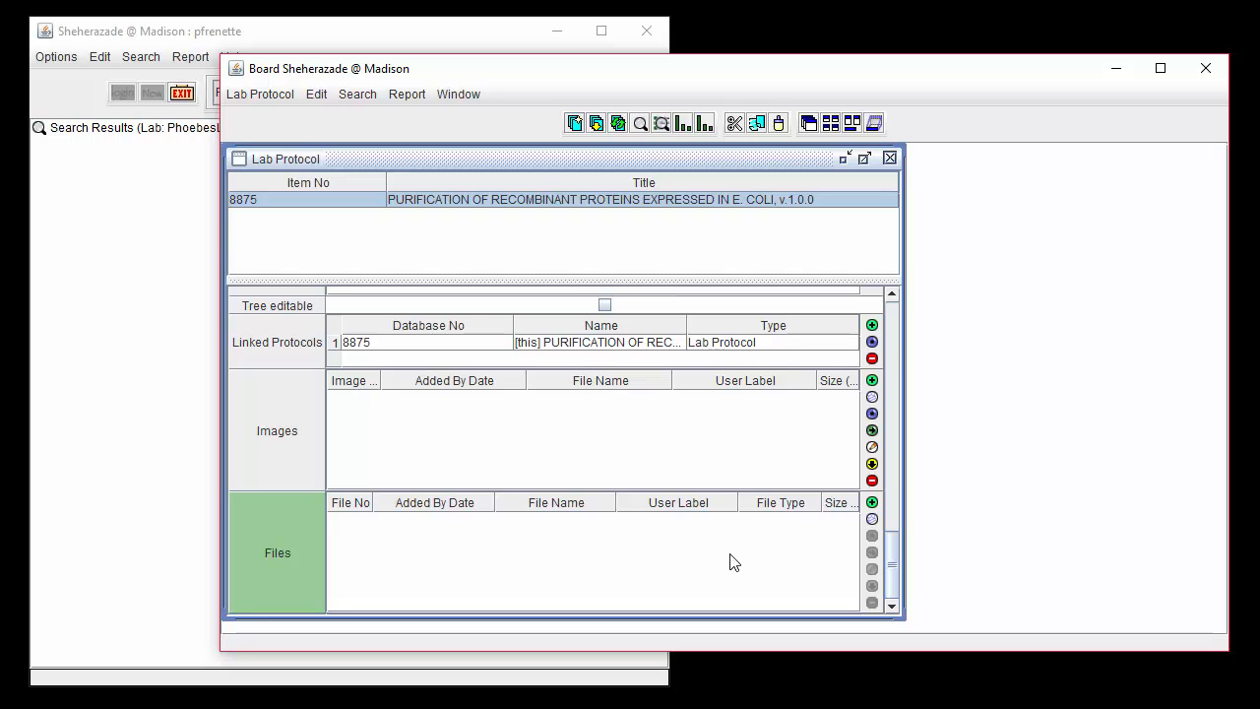
left_click(871, 504)
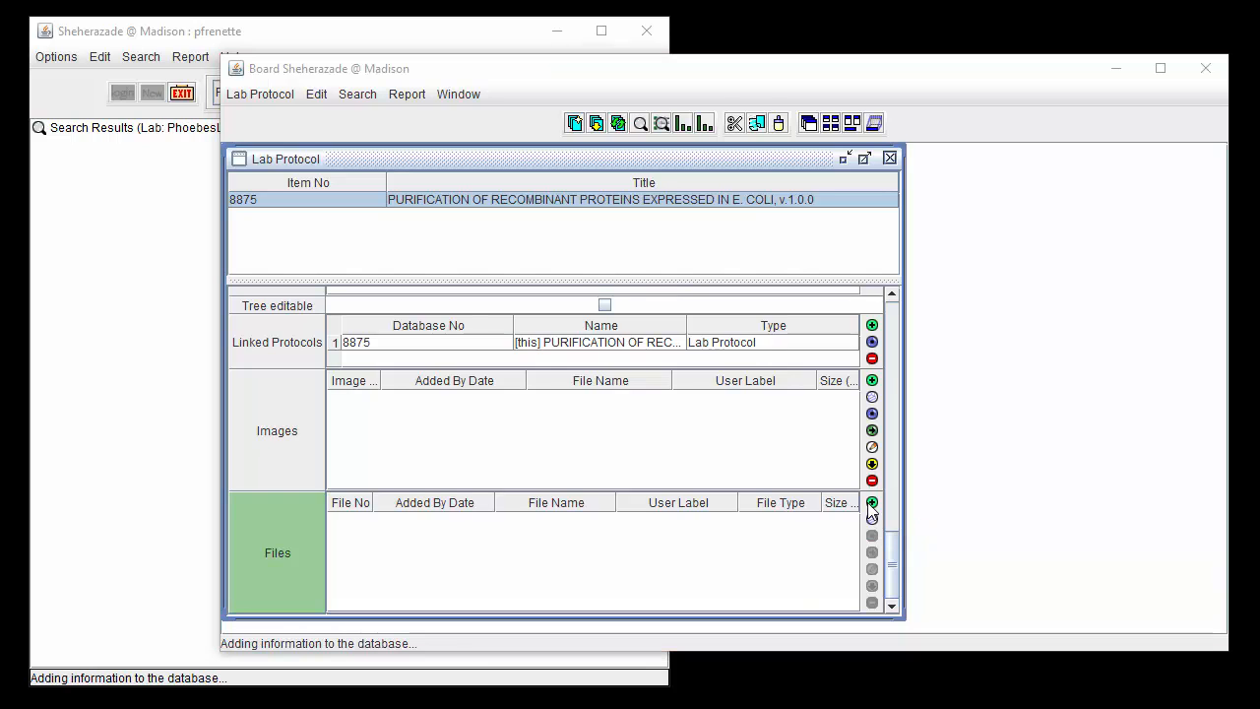
left_click(576, 519)
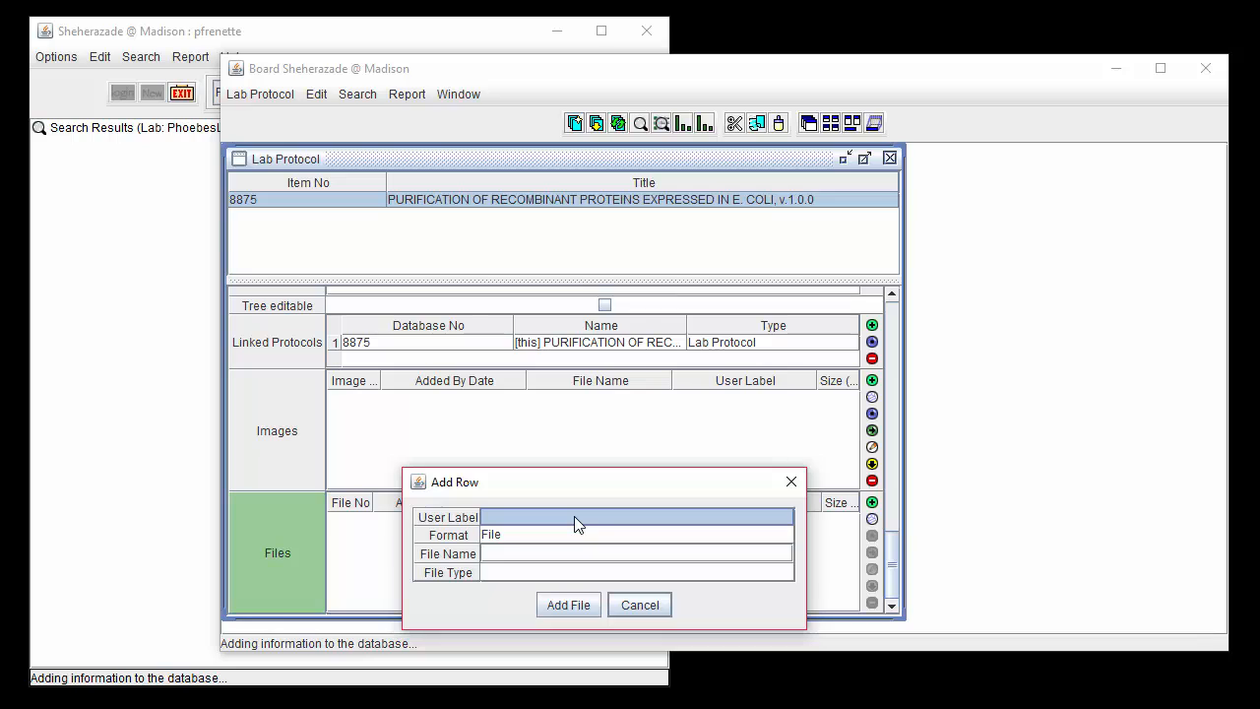
key("ctrl+v")
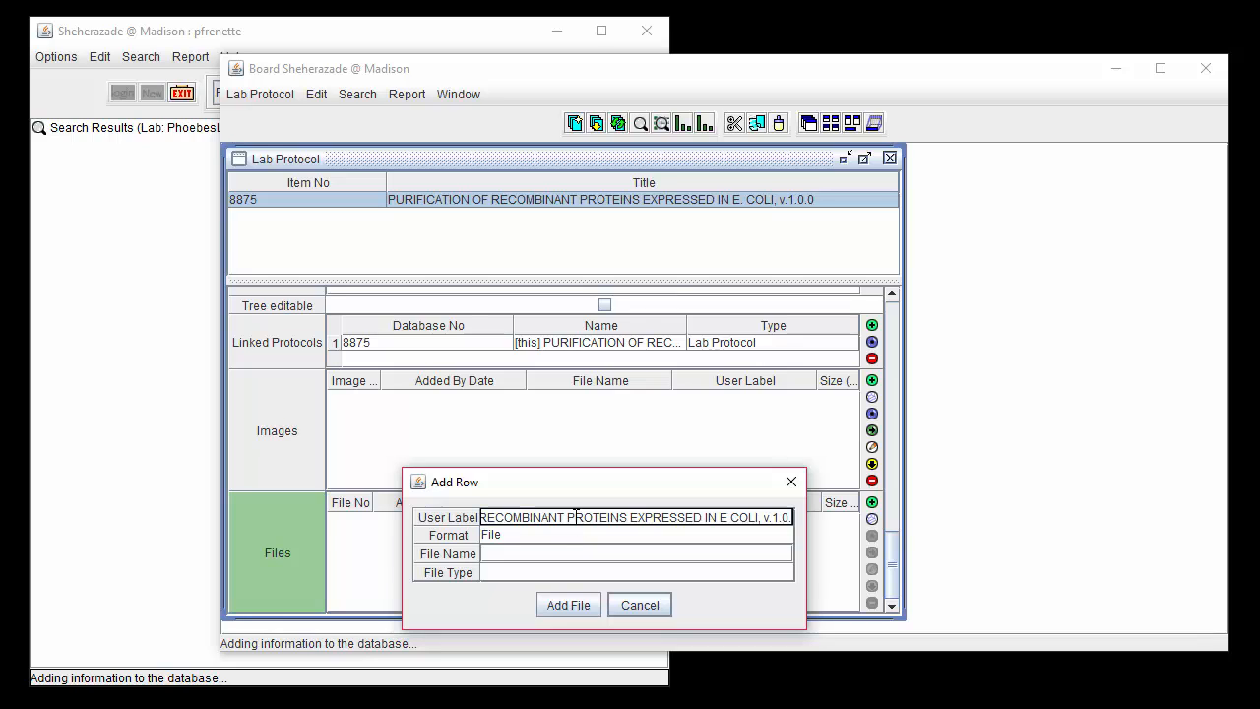
type("0")
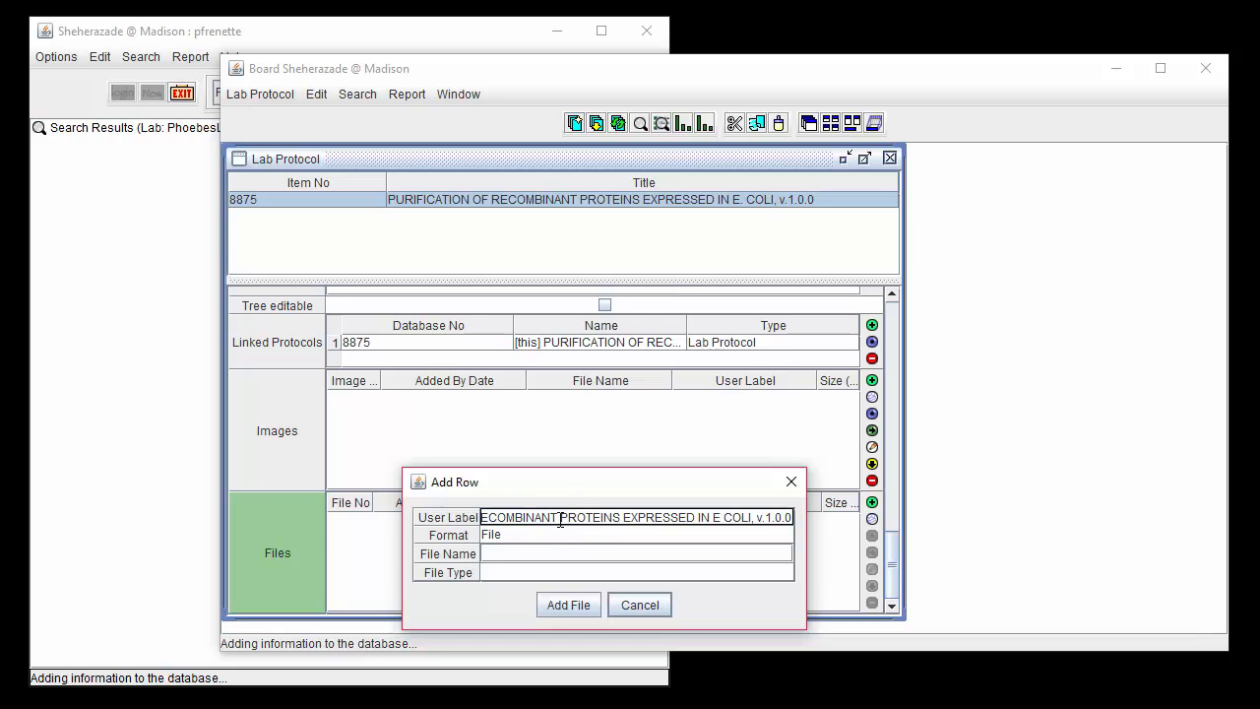
Set the row's format to File and choose the purification protocol v.1.0.0 PDF from the Video Docs folder
left_click(515, 536)
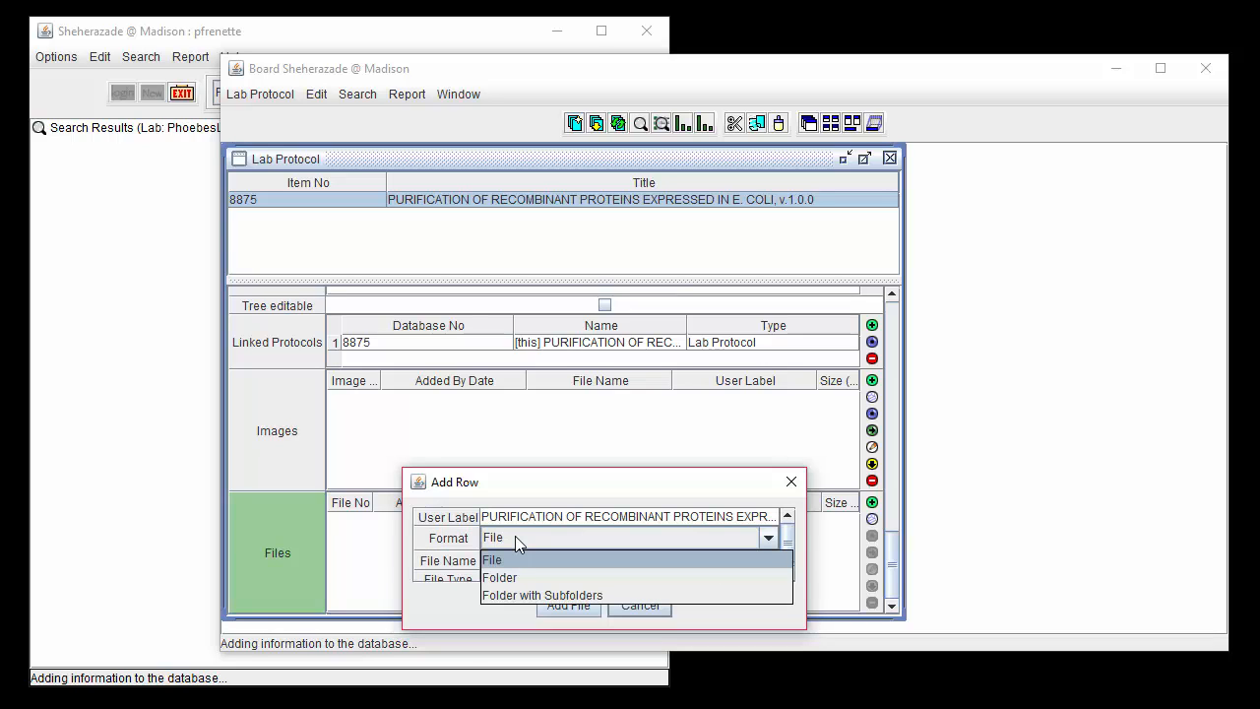
left_click(513, 559)
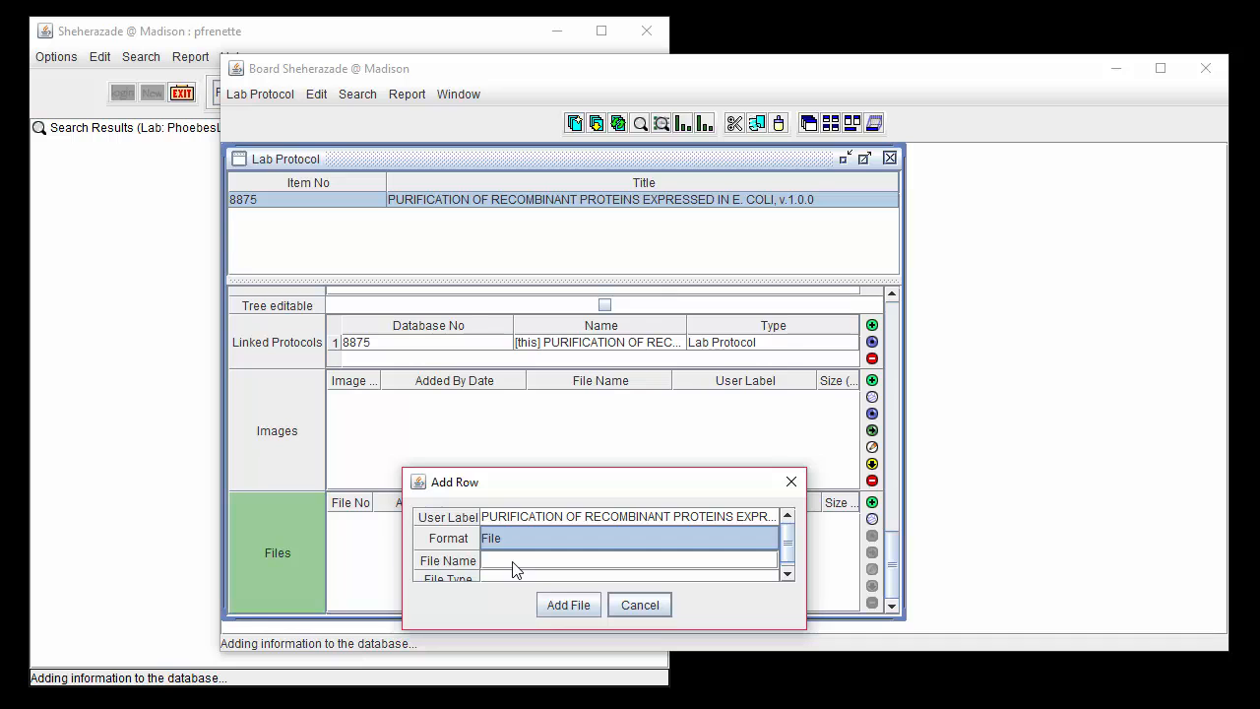
left_click(513, 561)
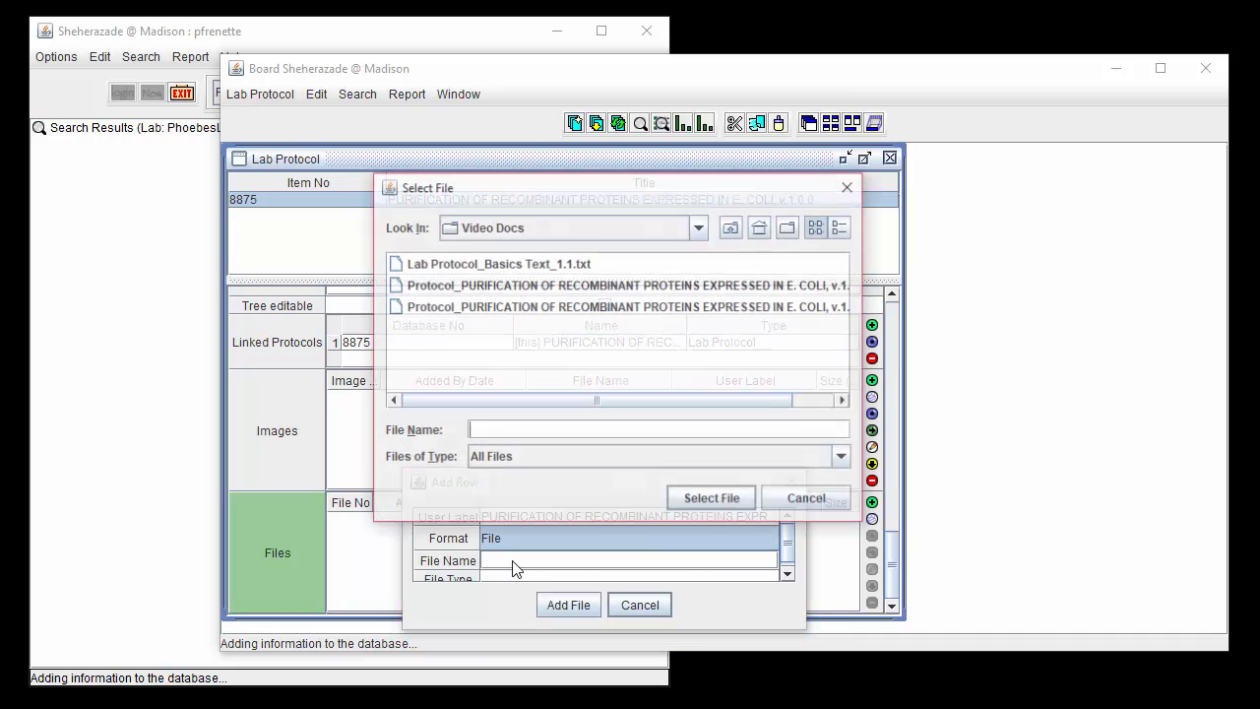
left_click(538, 310)
left_click(705, 502)
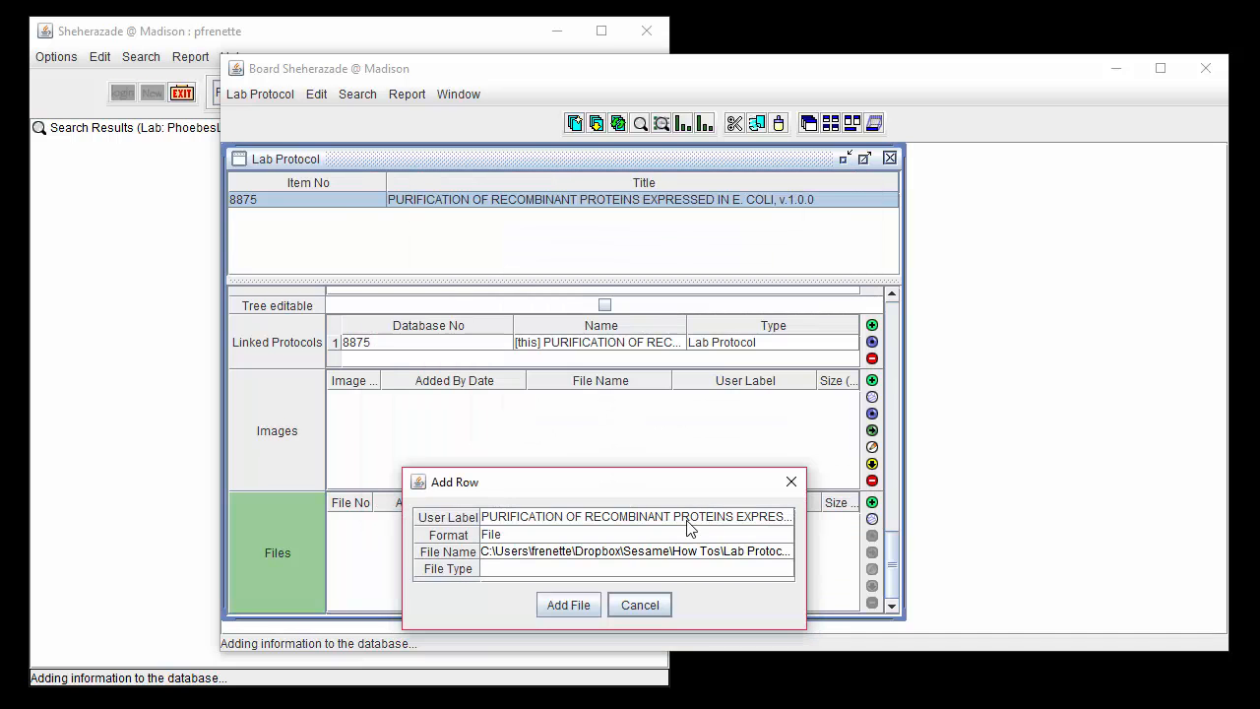
Set the file type to Doc, add the file to the protocol, and save the lab protocol
left_click(532, 571)
left_click(520, 607)
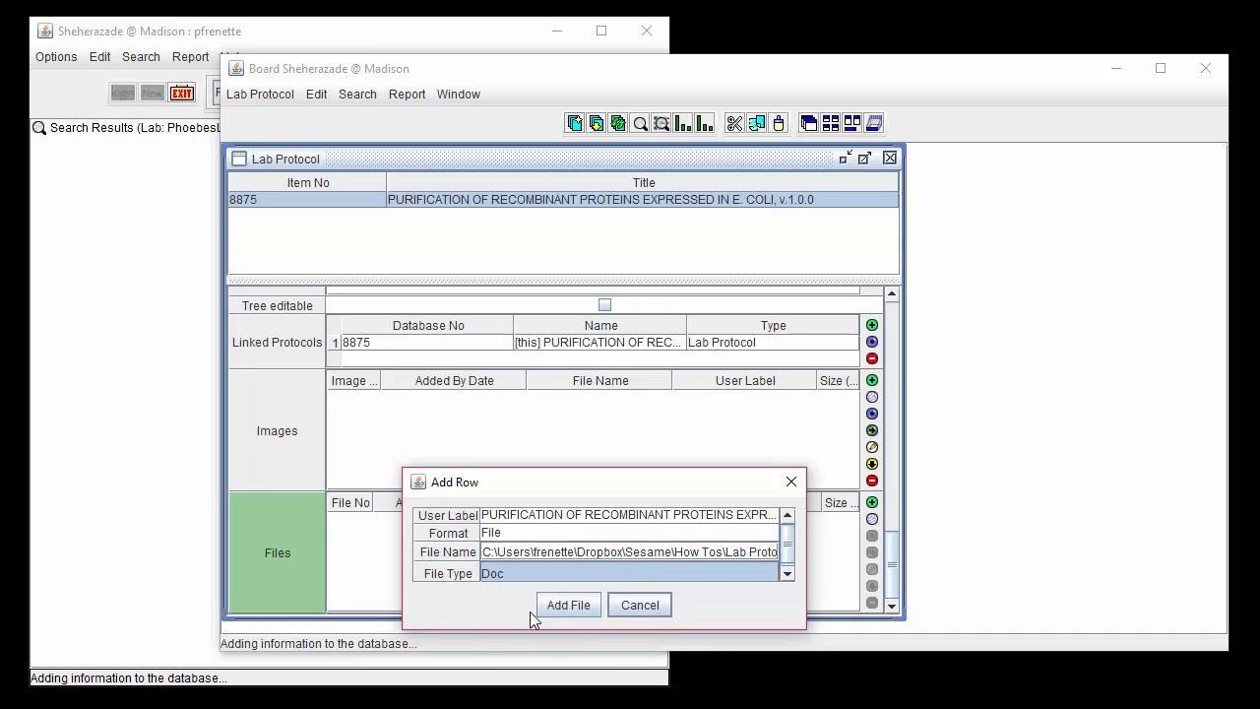
left_click(569, 606)
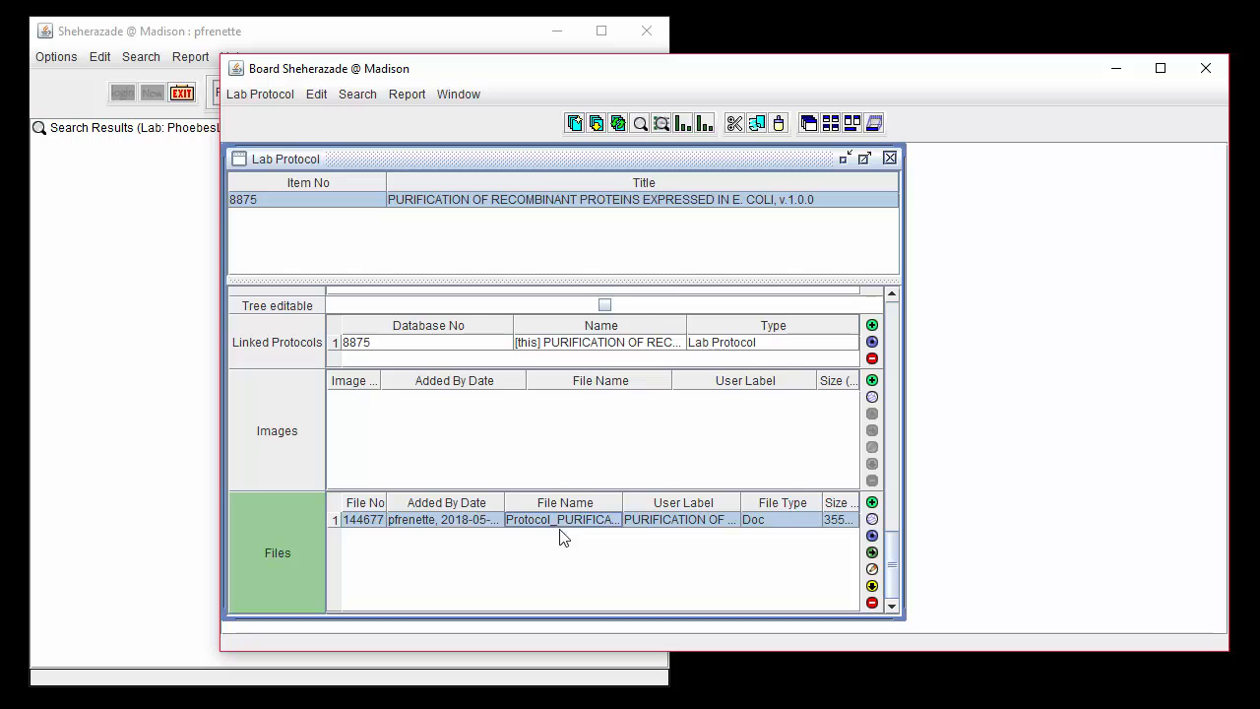
left_click(597, 131)
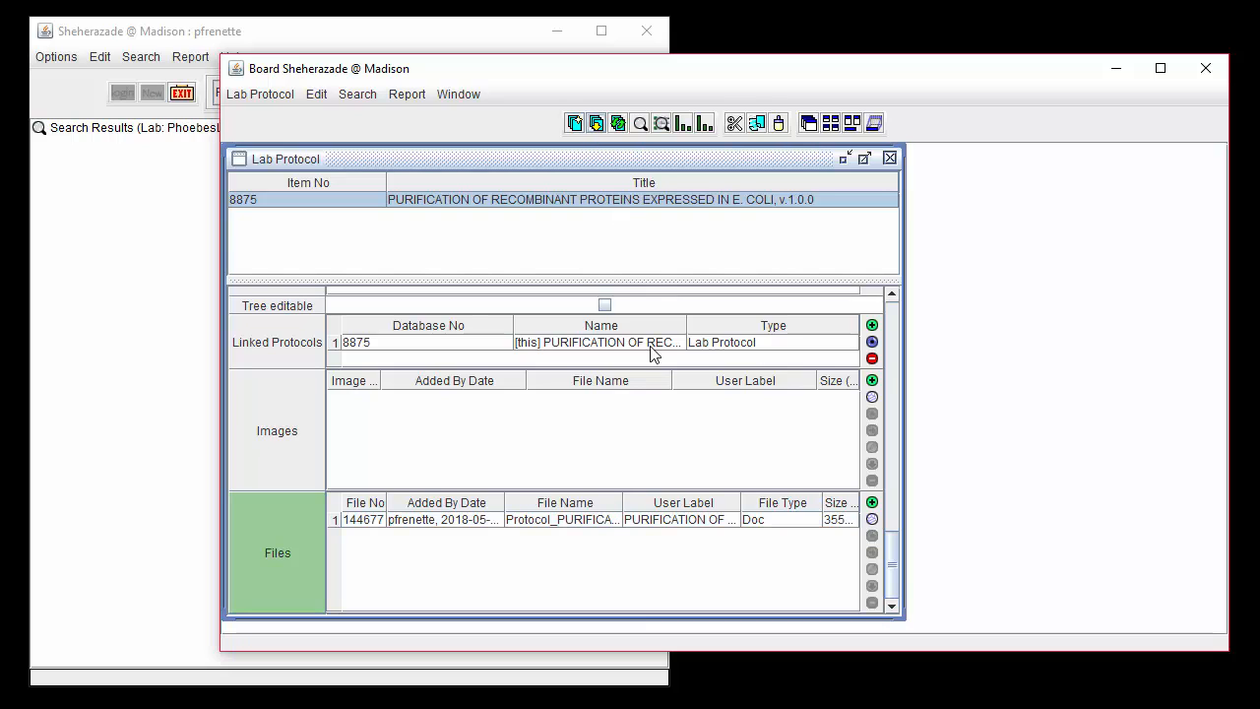
View the attached protocol file in its associated application and close it again
left_click(671, 523)
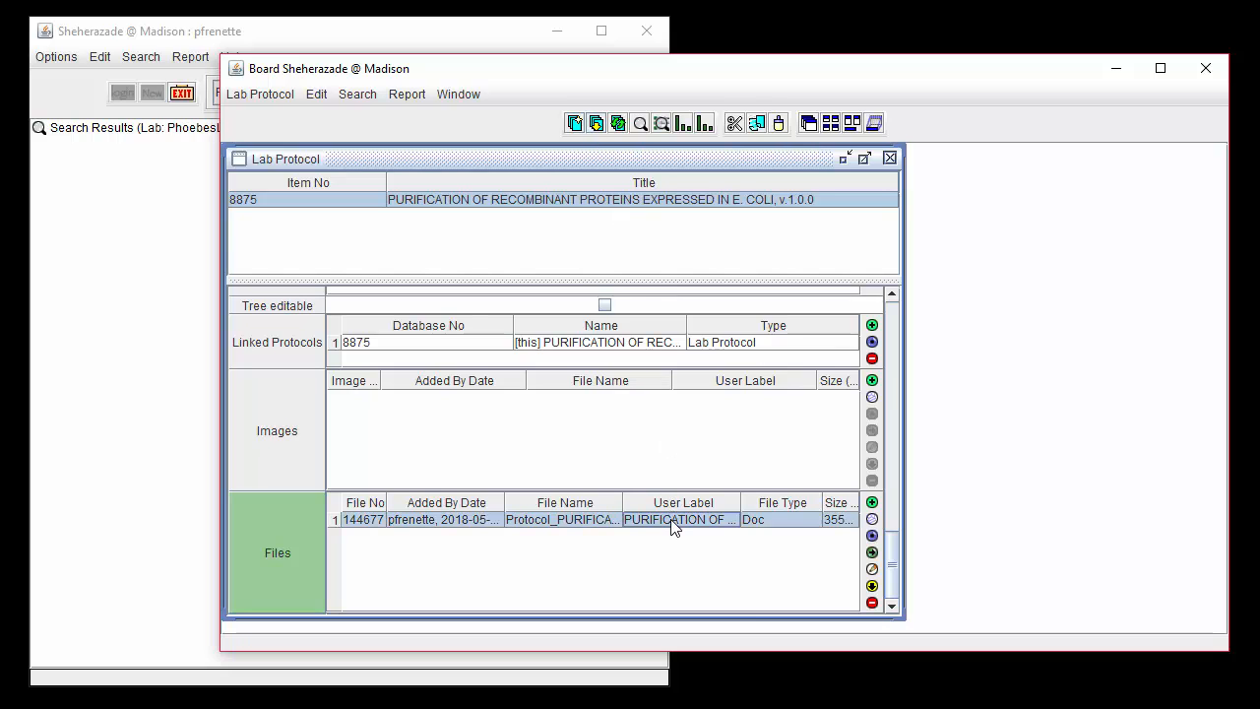
left_click(872, 552)
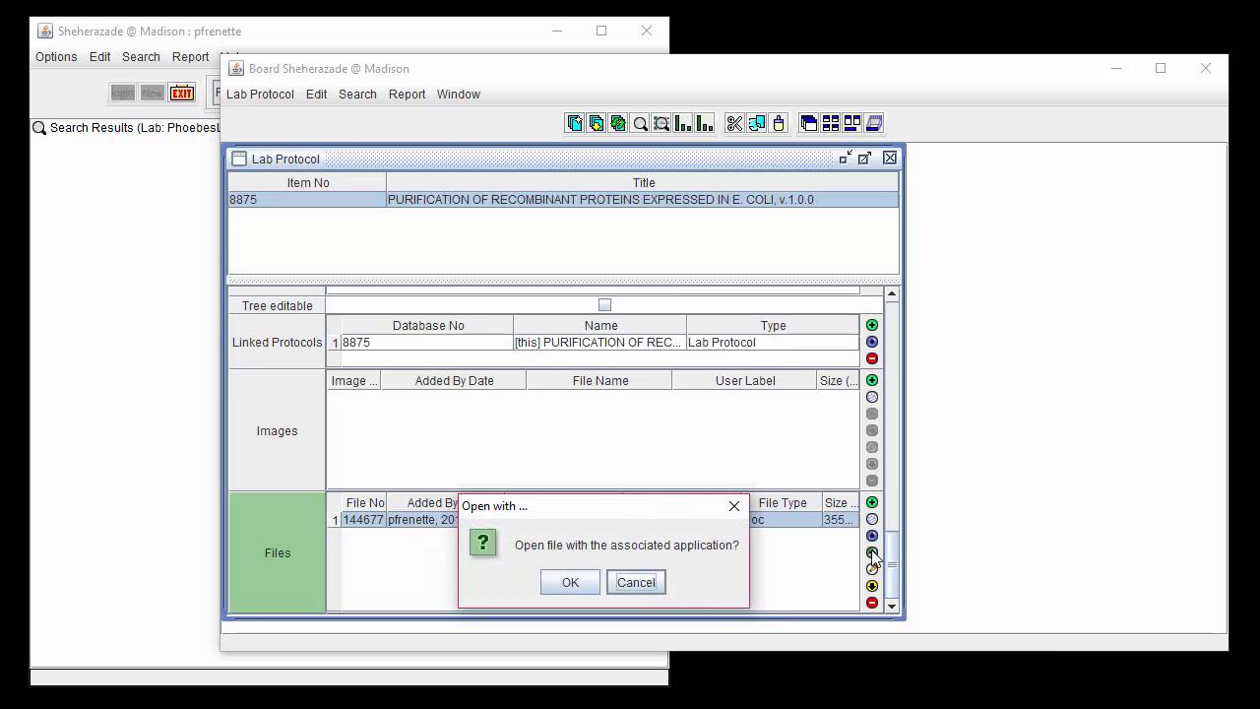
left_click(571, 582)
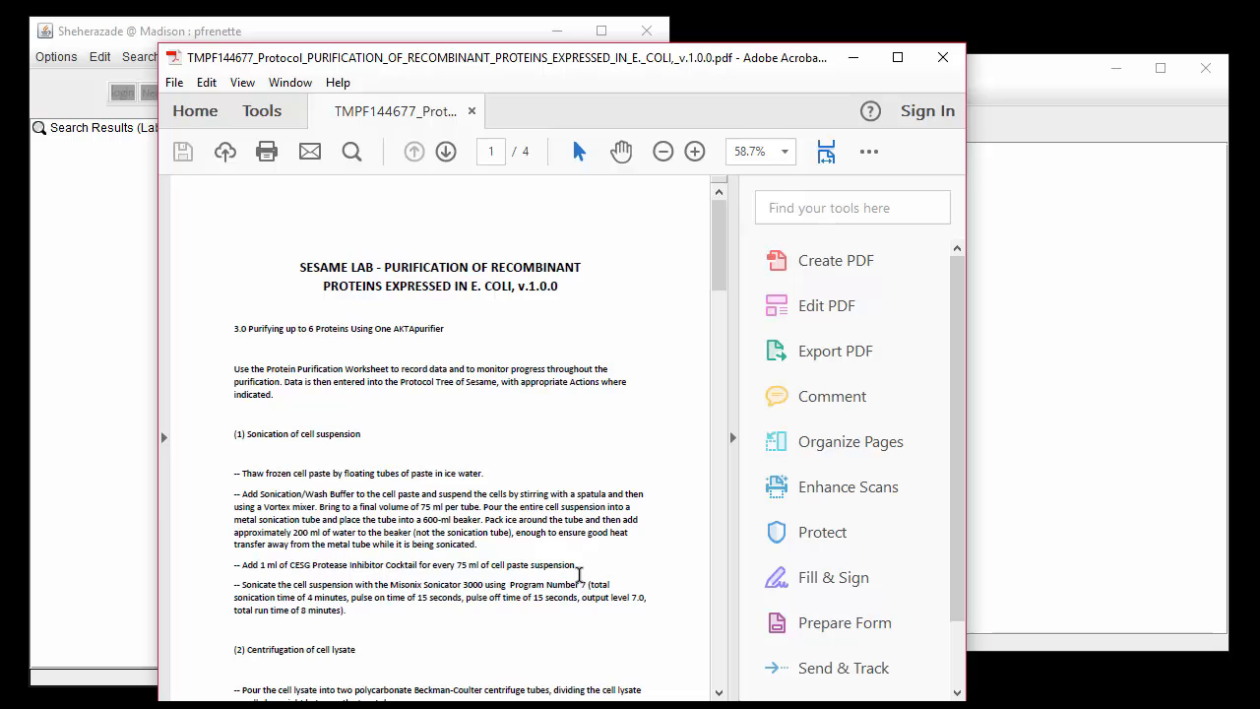
left_click(942, 58)
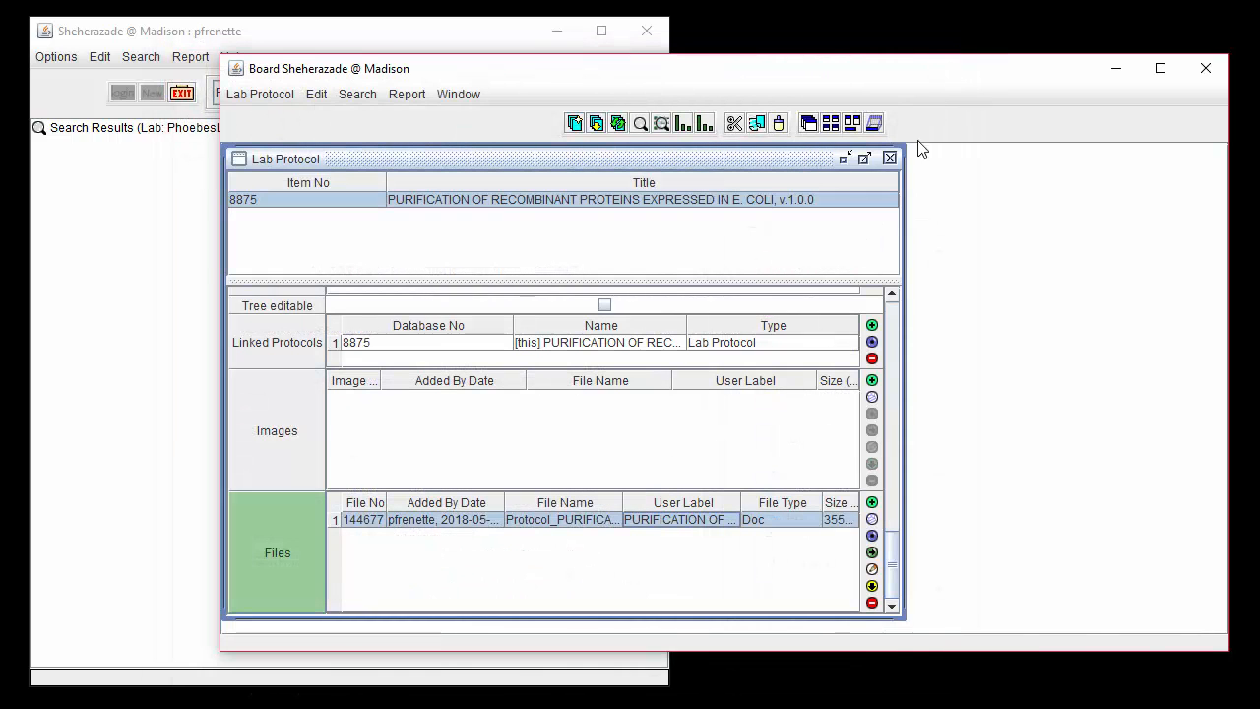
Save a copy of the completed purification protocol as a new lab protocol
left_click(775, 454)
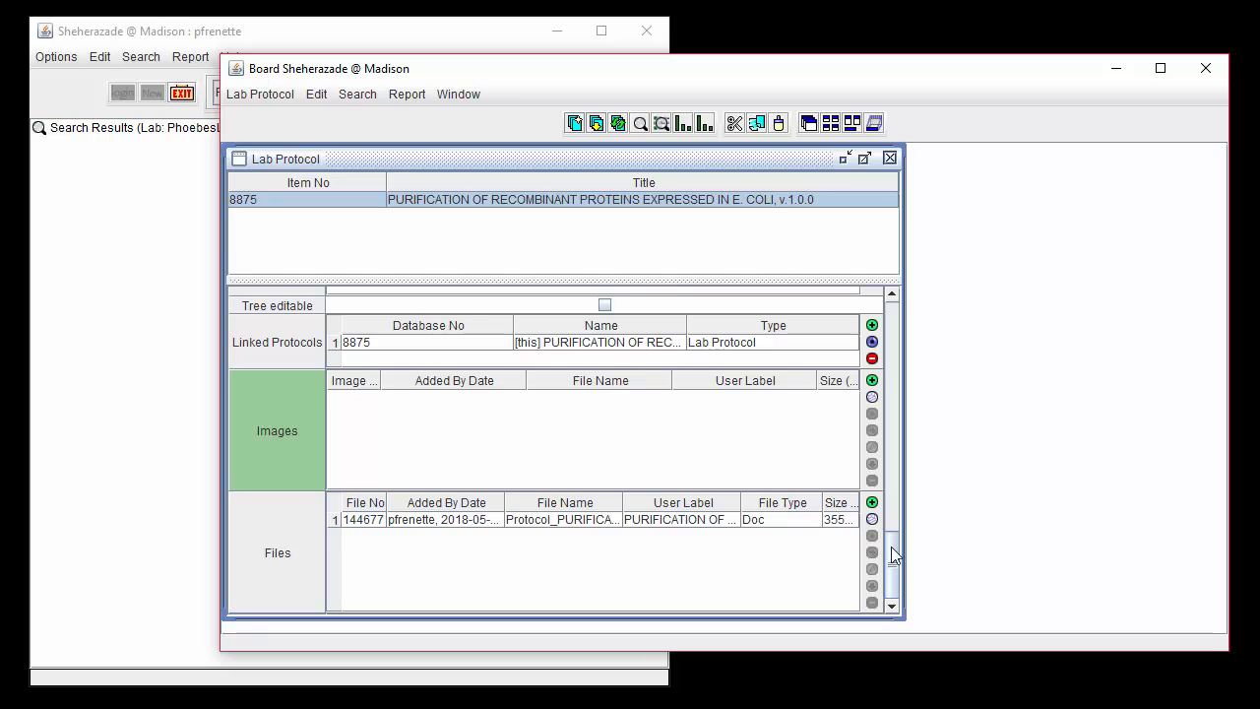
left_click_drag(891, 546, 884, 317)
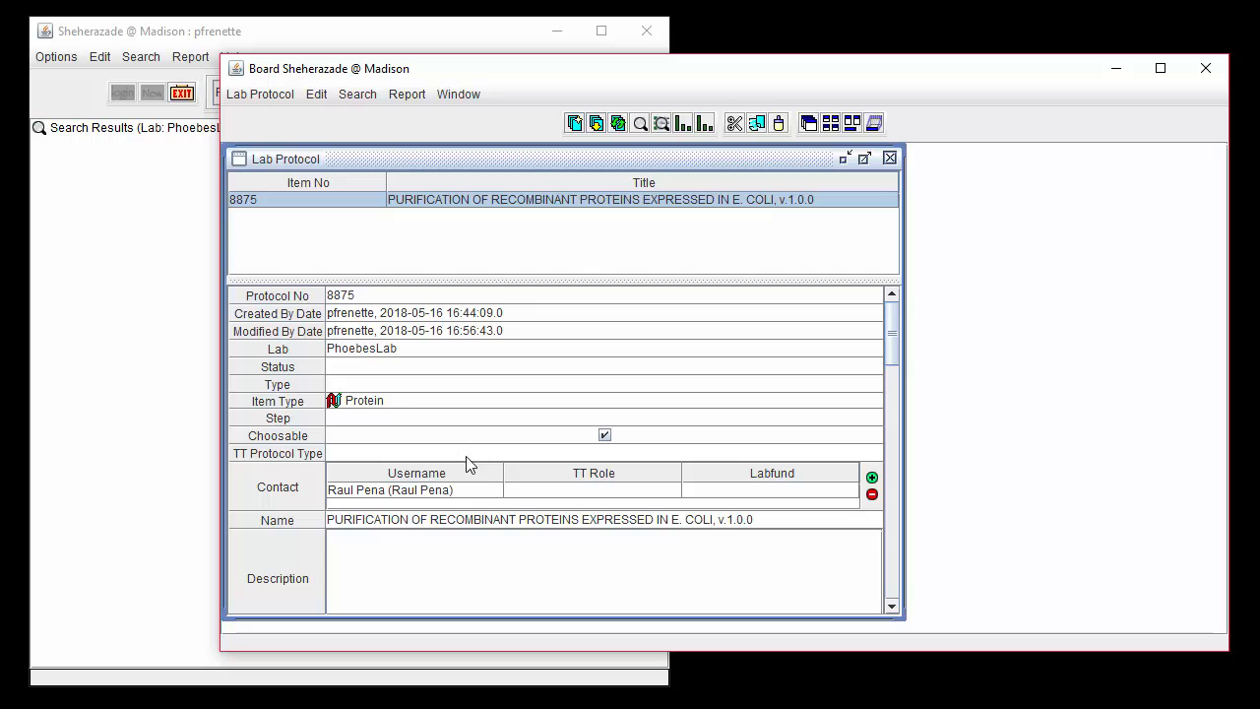
left_click(294, 94)
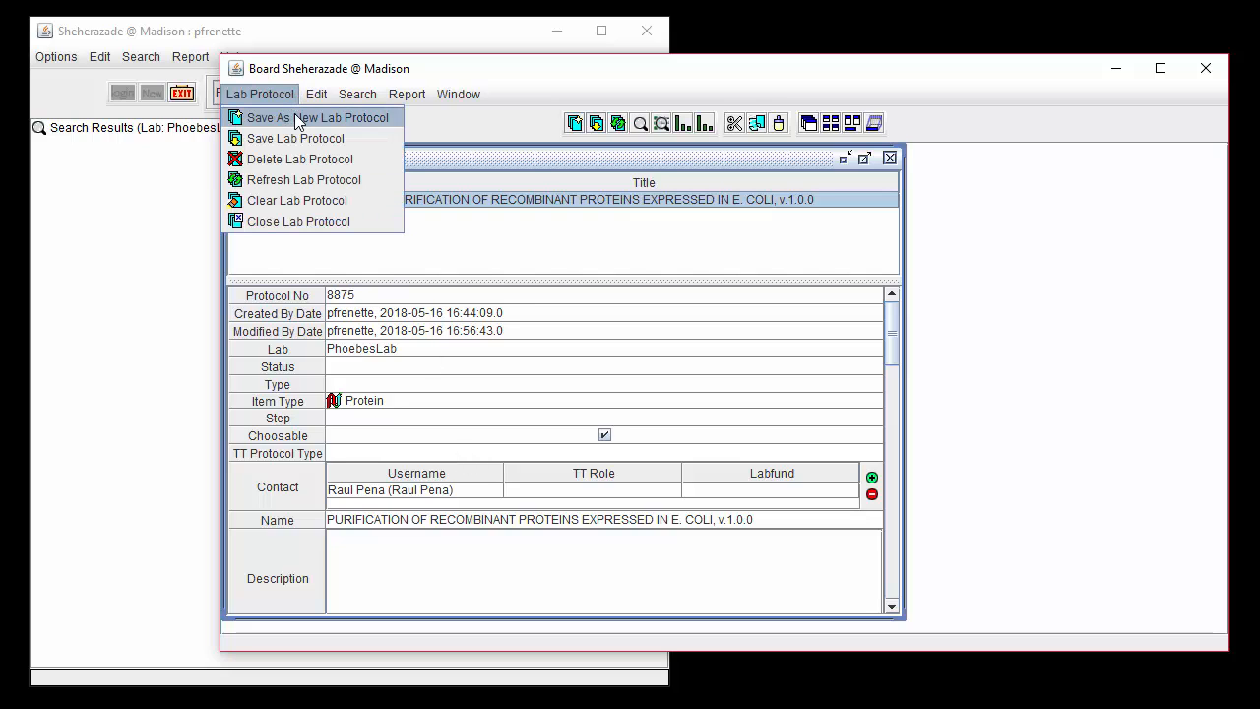
left_click(397, 118)
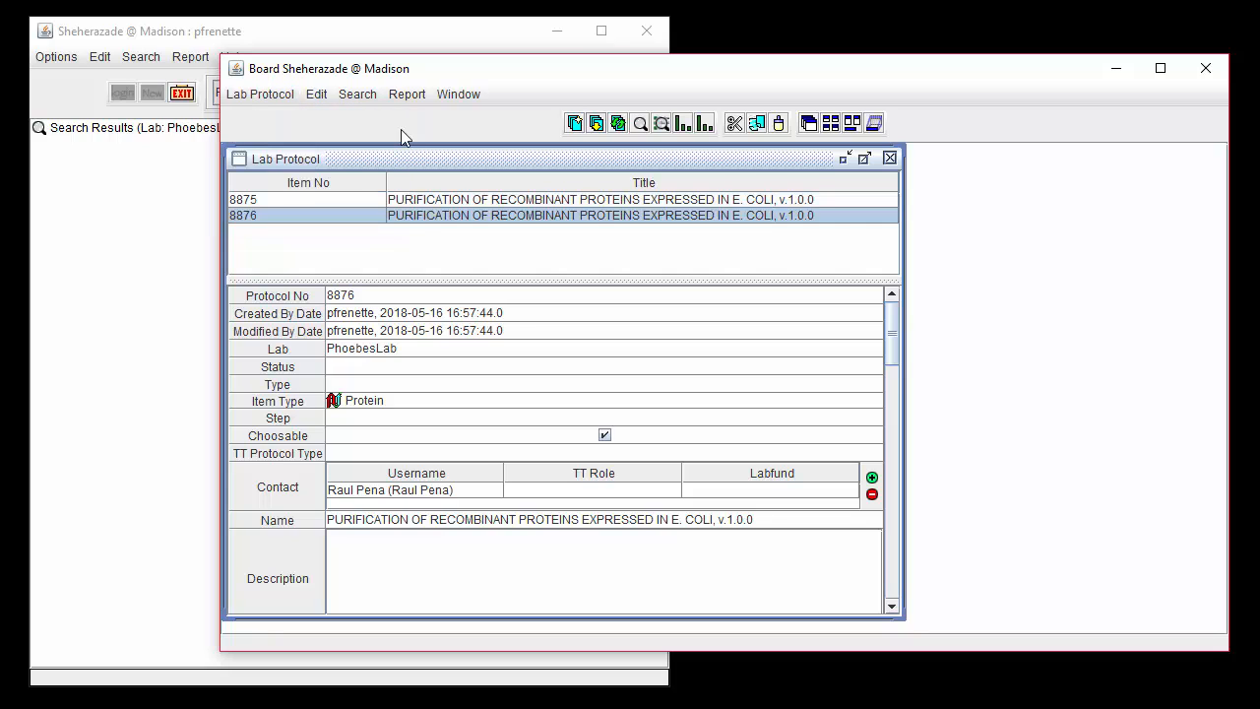
Change the version in the new copy's name to v.1.1.0 and save the lab protocol
left_click(424, 218)
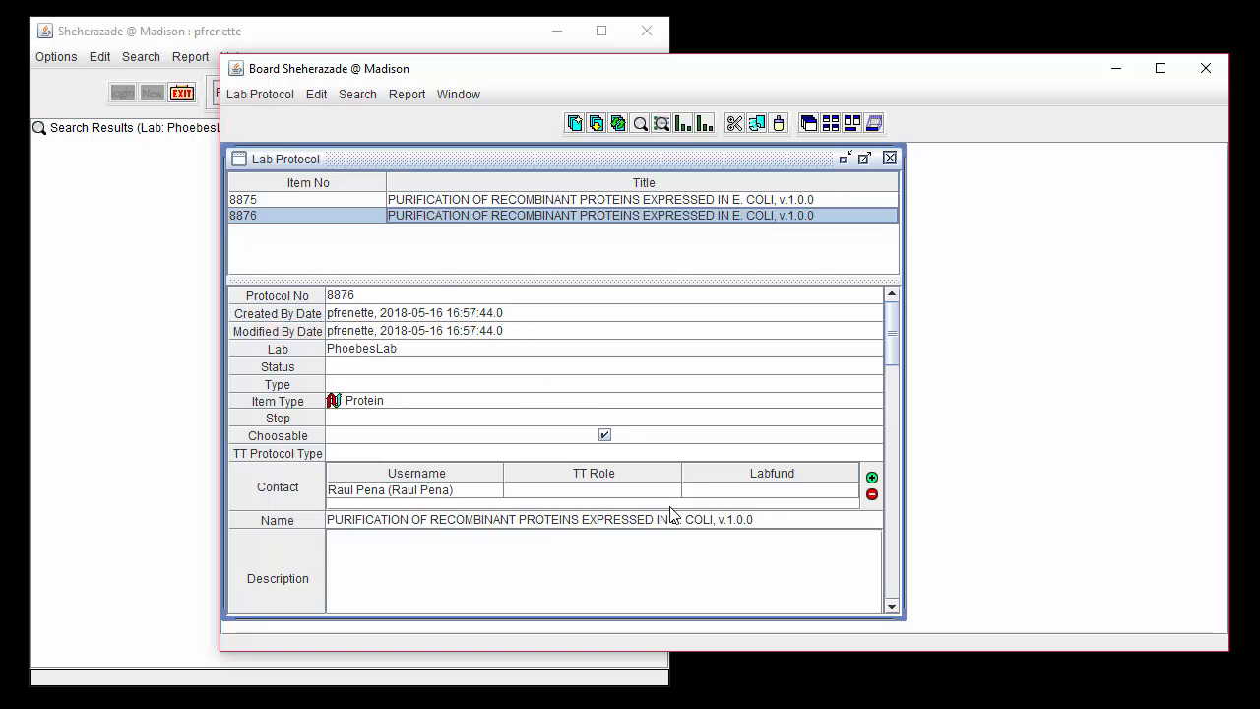
left_click(745, 520)
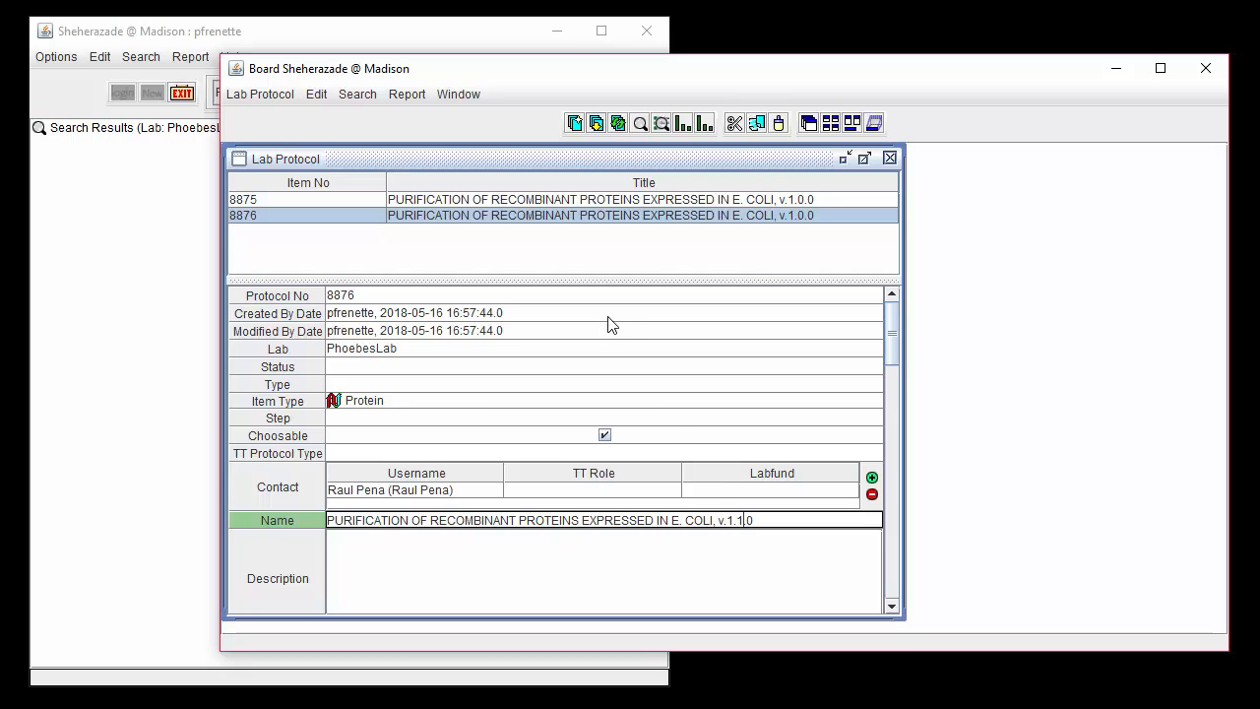
left_click(596, 124)
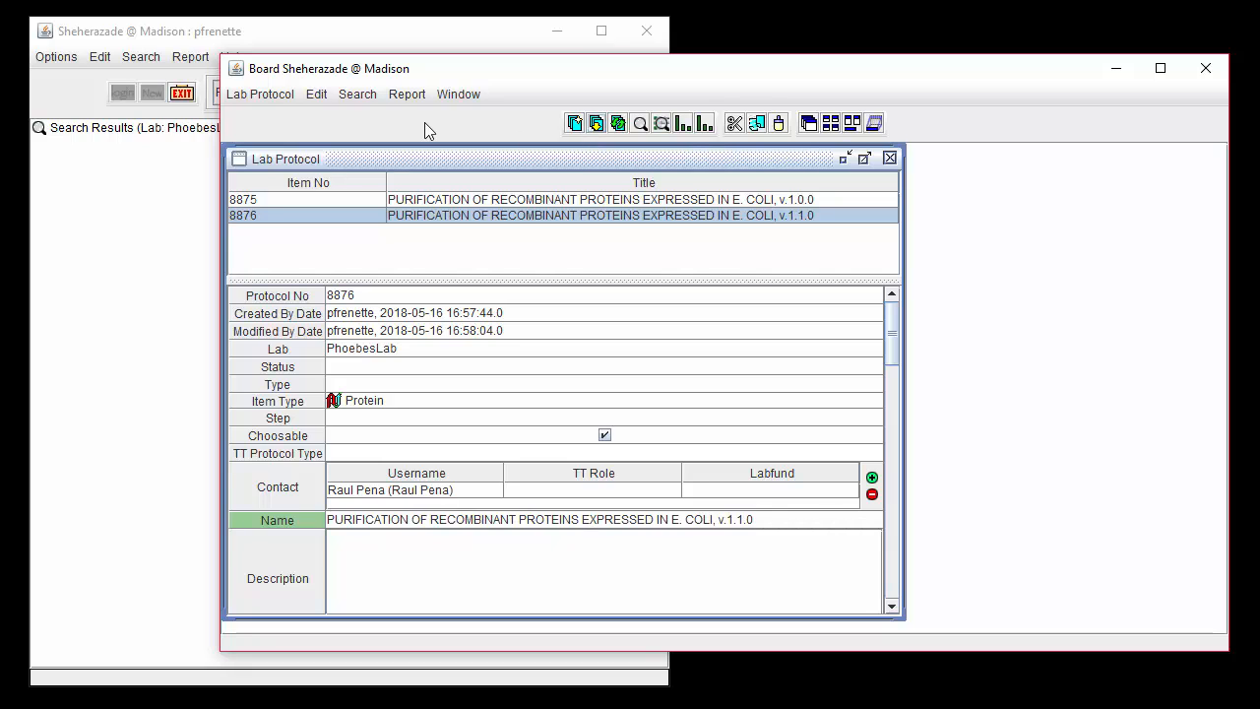
Search lab protocols by owner with all criteria unrestricted, enlarge the results list, and view the v.1.1.0 purification protocol
left_click(360, 94)
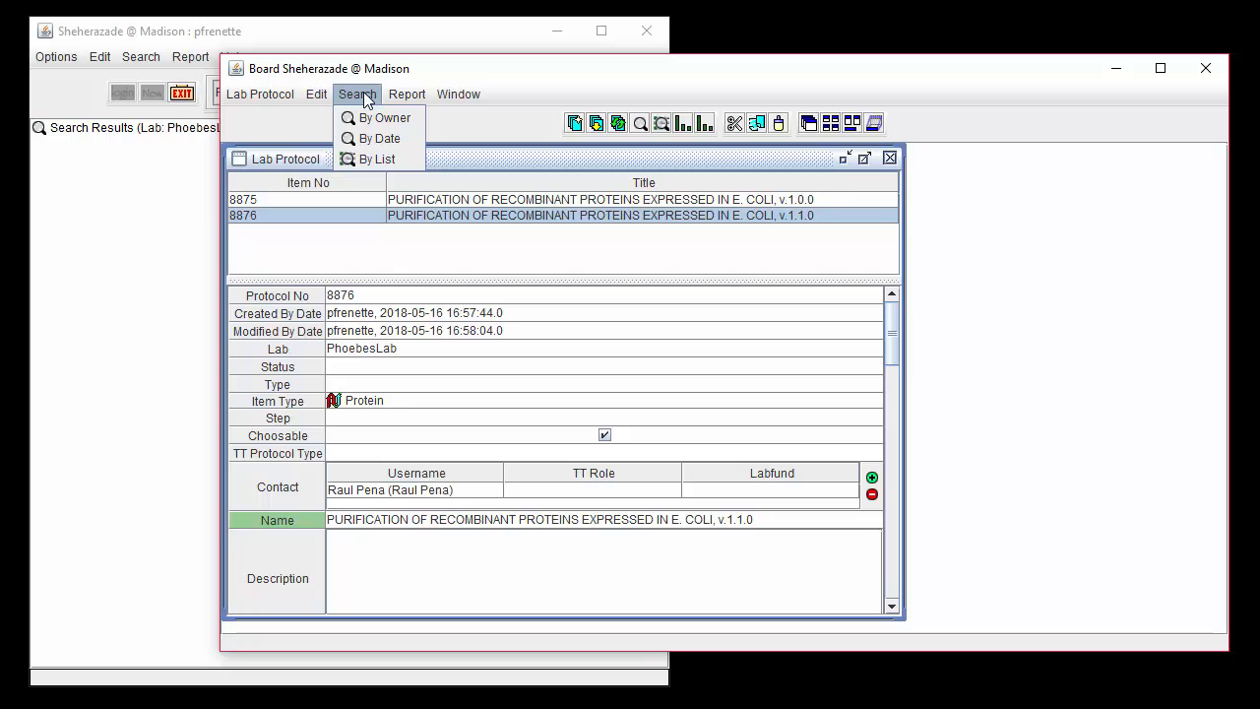
left_click(370, 117)
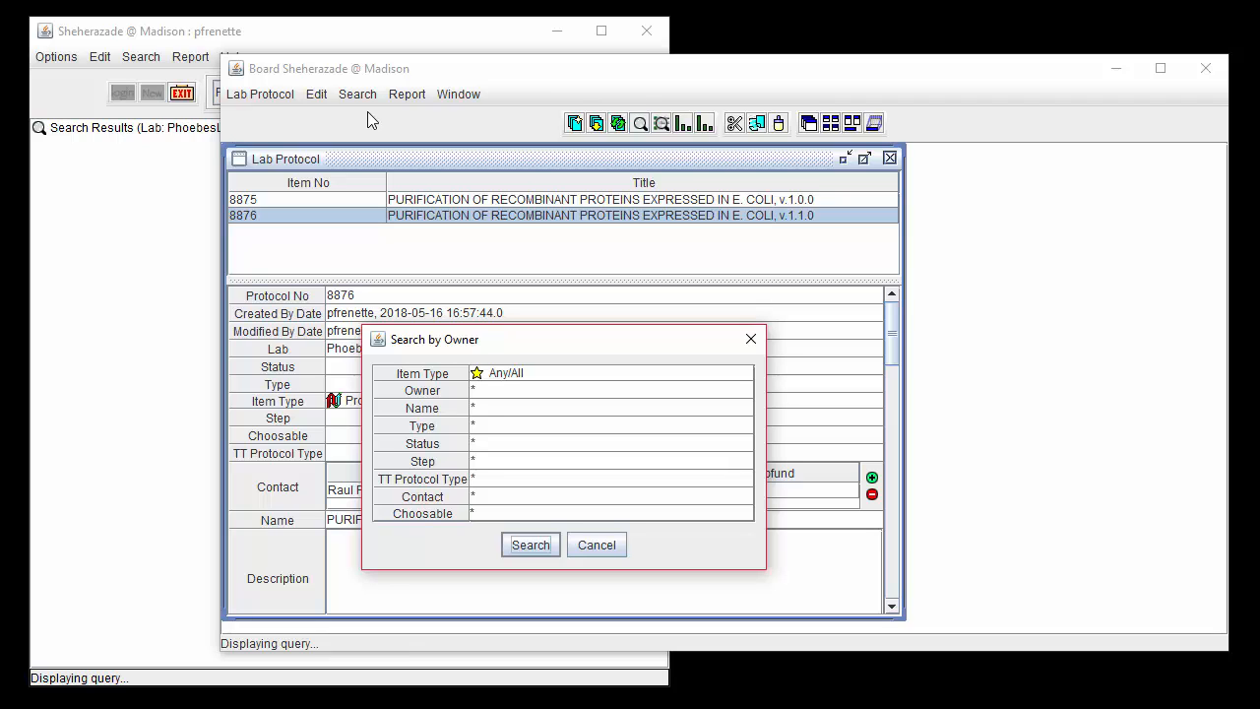
left_click(532, 548)
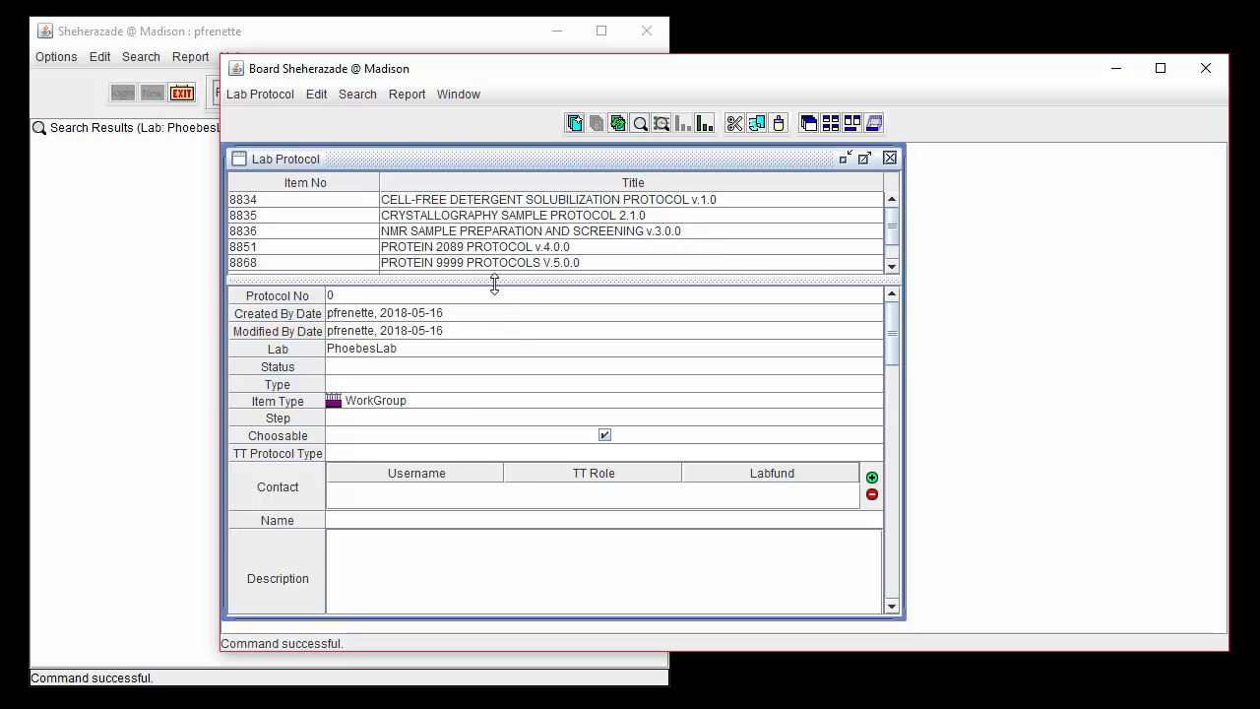
left_click_drag(495, 279, 494, 317)
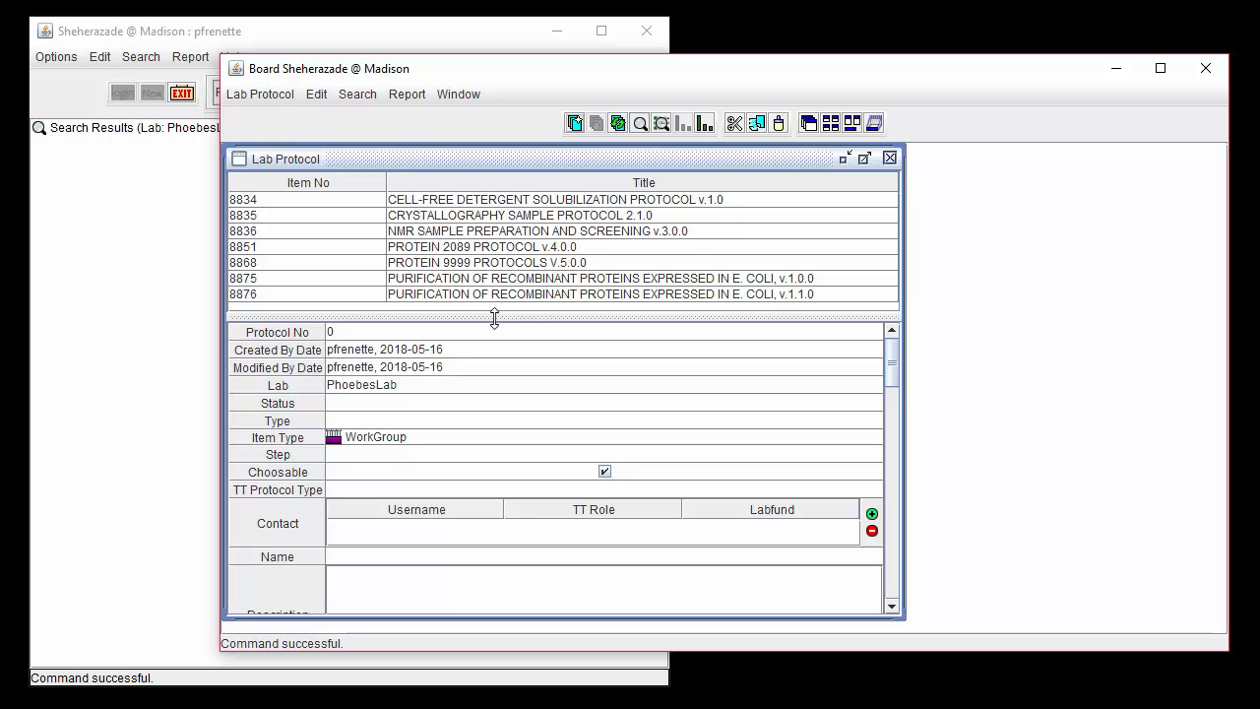
left_click(495, 298)
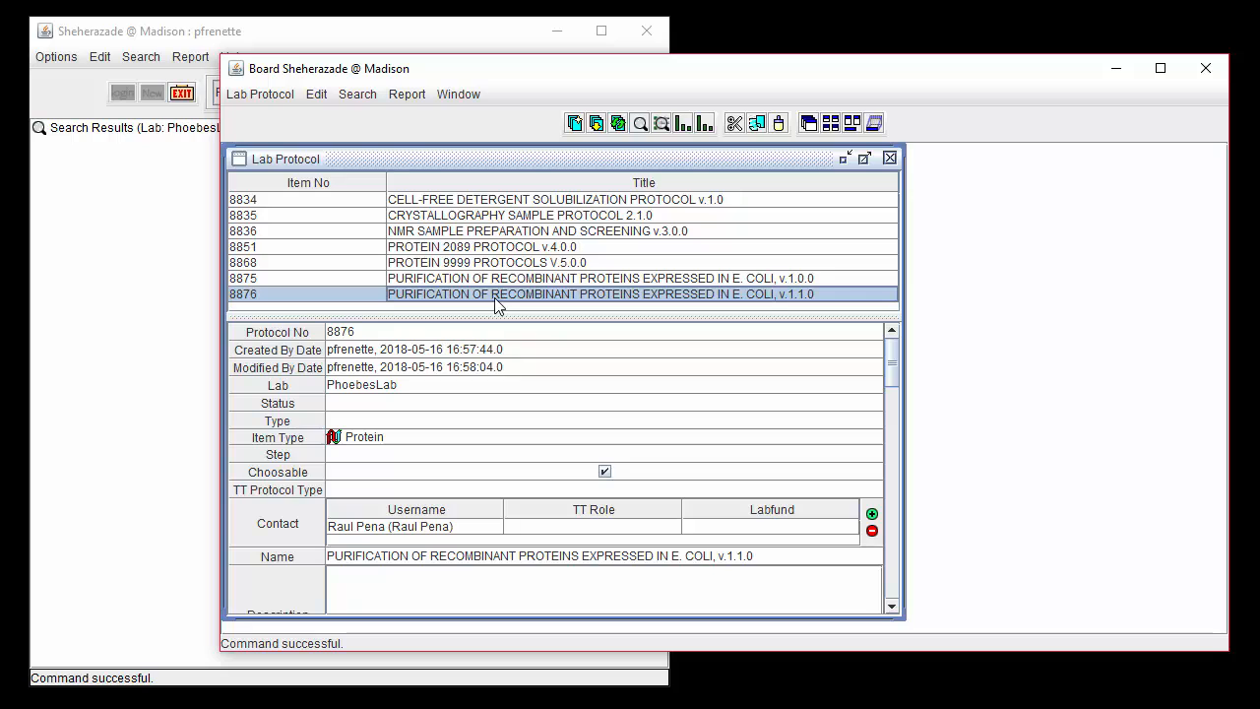
Search lab protocols by owner with Item Type limited to Protein and view the v.1.1.0 purification protocol
left_click(358, 94)
left_click(372, 114)
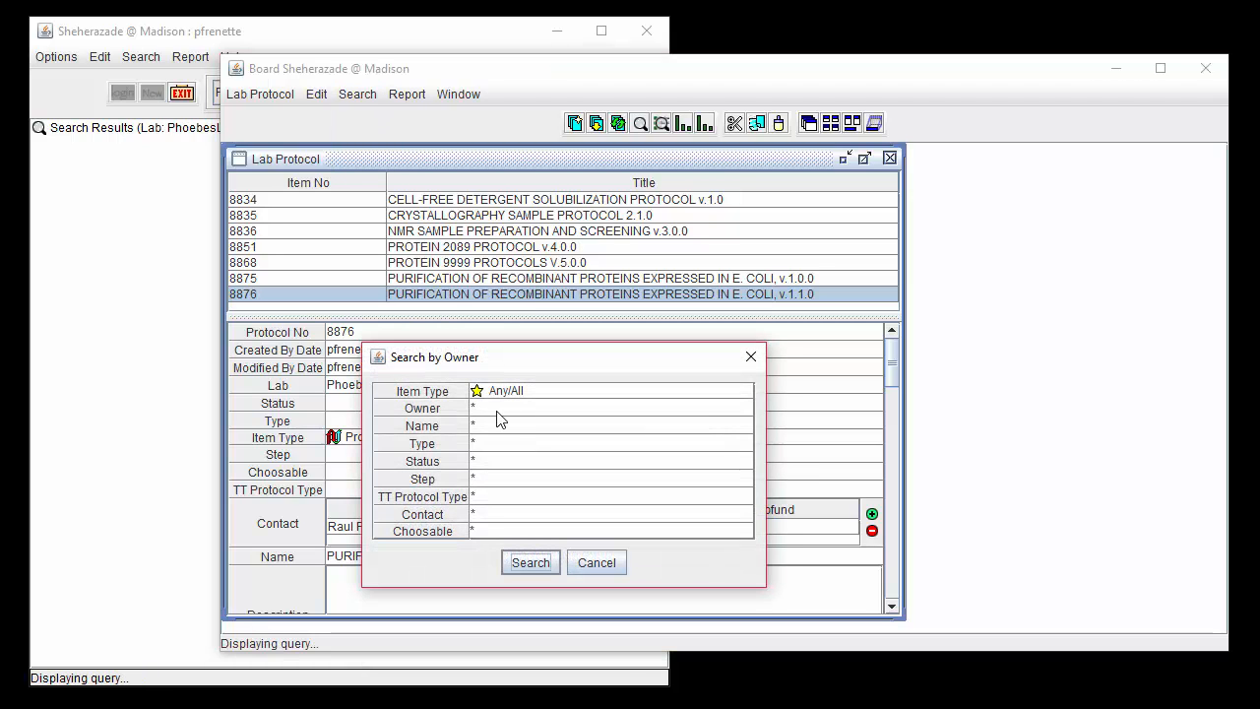
left_click(519, 391)
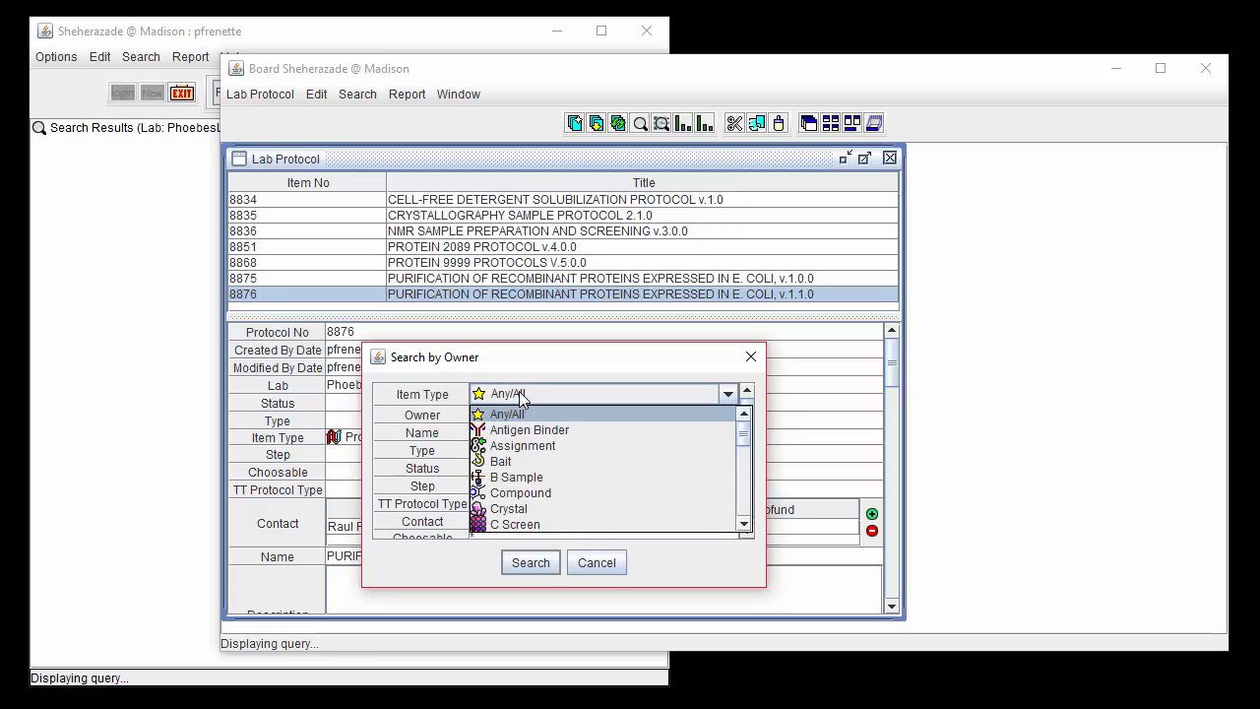
scroll(530, 482, "down", 5)
scroll(530, 481, "down", 2)
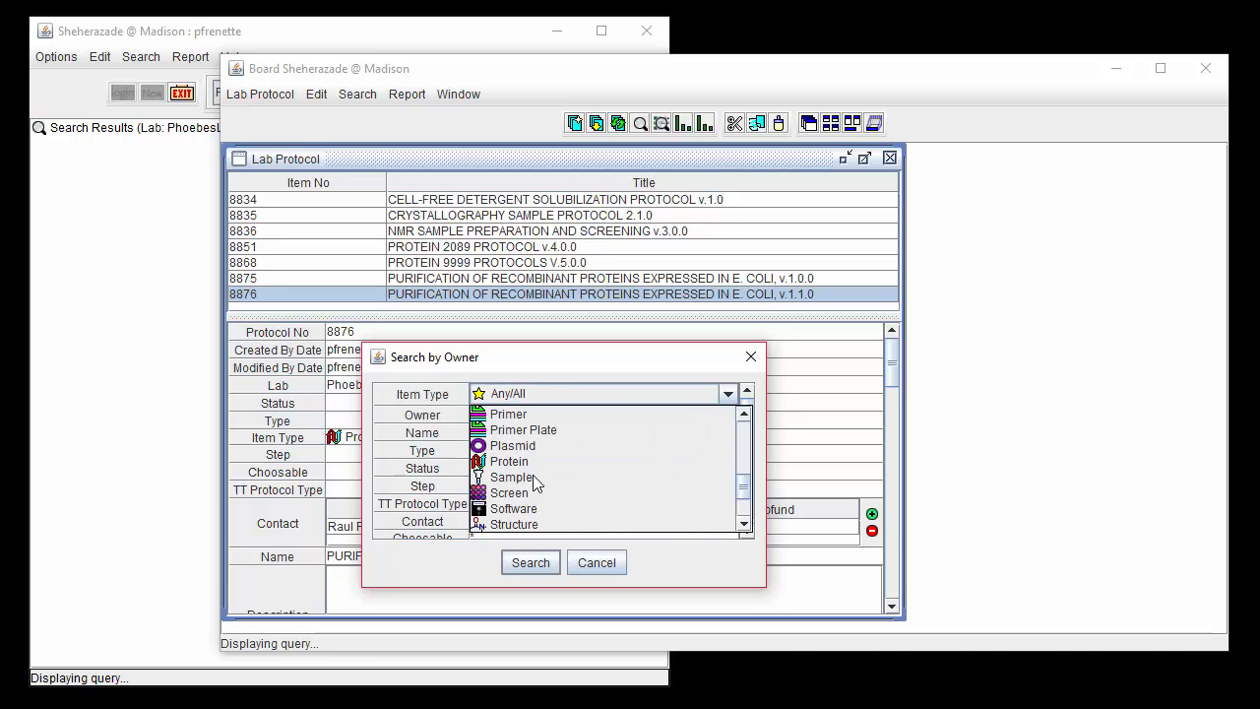
left_click(533, 461)
left_click(530, 563)
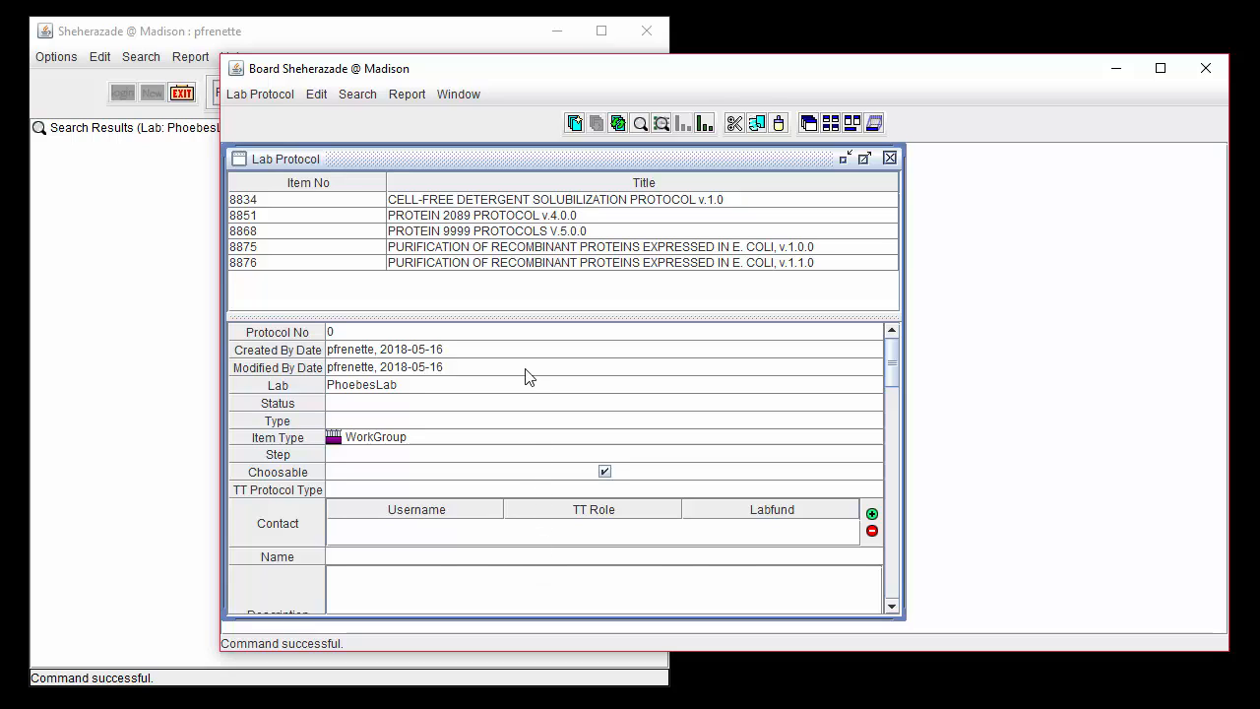
left_click(513, 263)
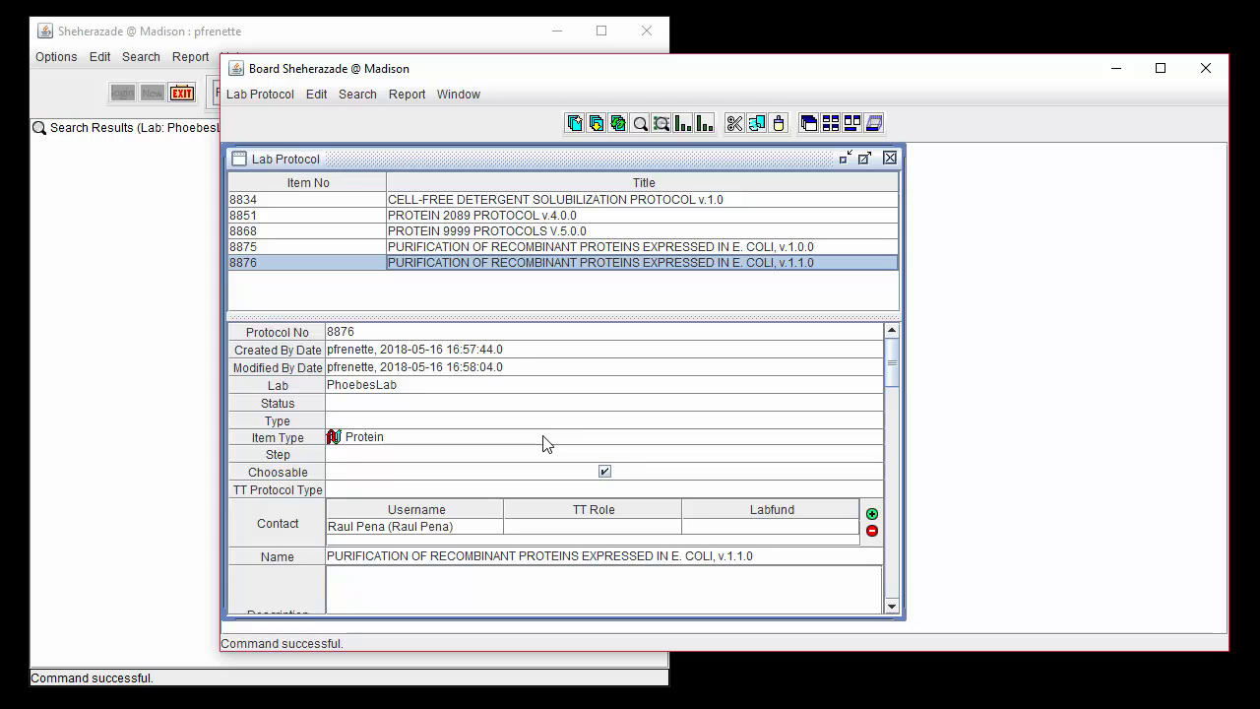
Delete the v.1.1.0 version of the PURIFICATION OF RECOMBINANT PROTEINS EXPRESSED IN E. COLI lab protocol
left_click(272, 94)
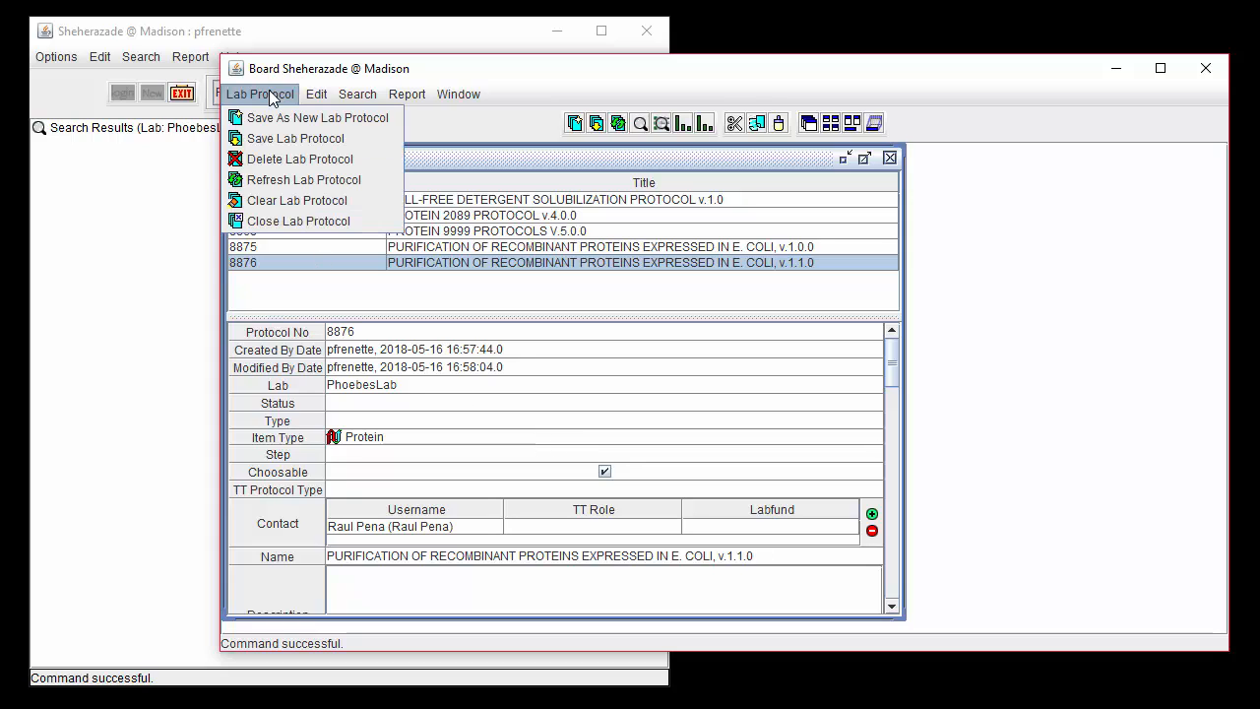
left_click(294, 158)
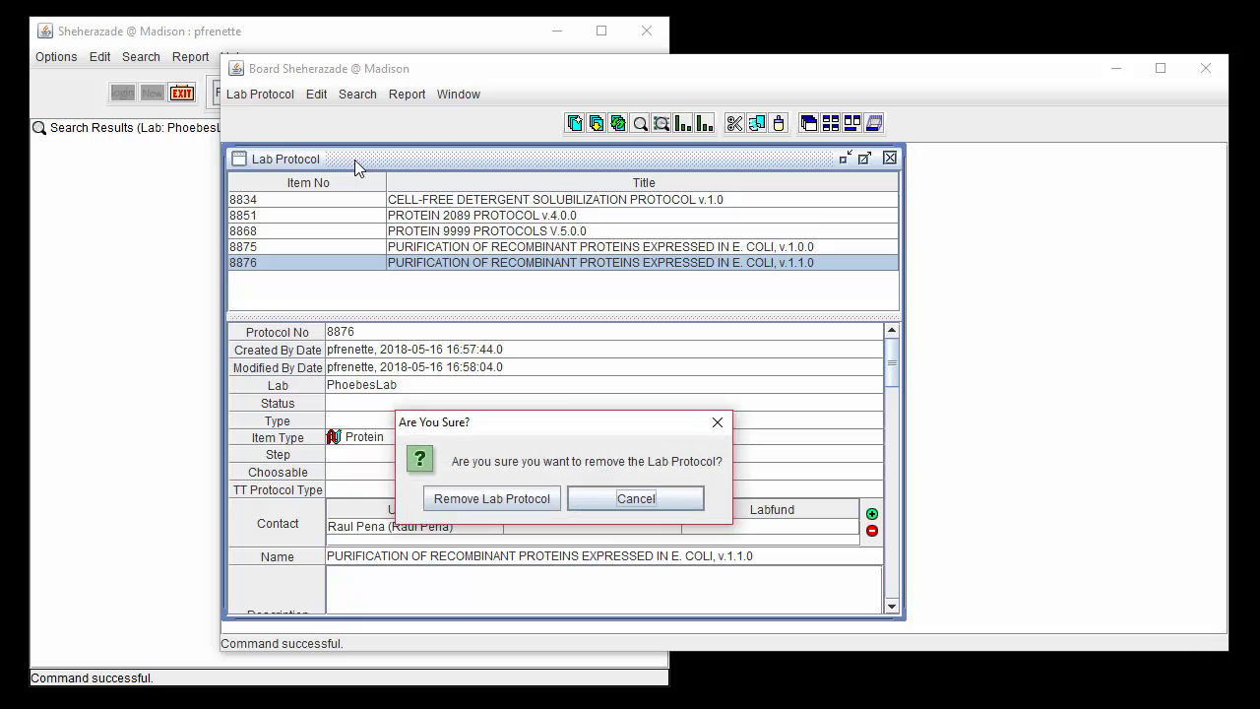
left_click(504, 498)
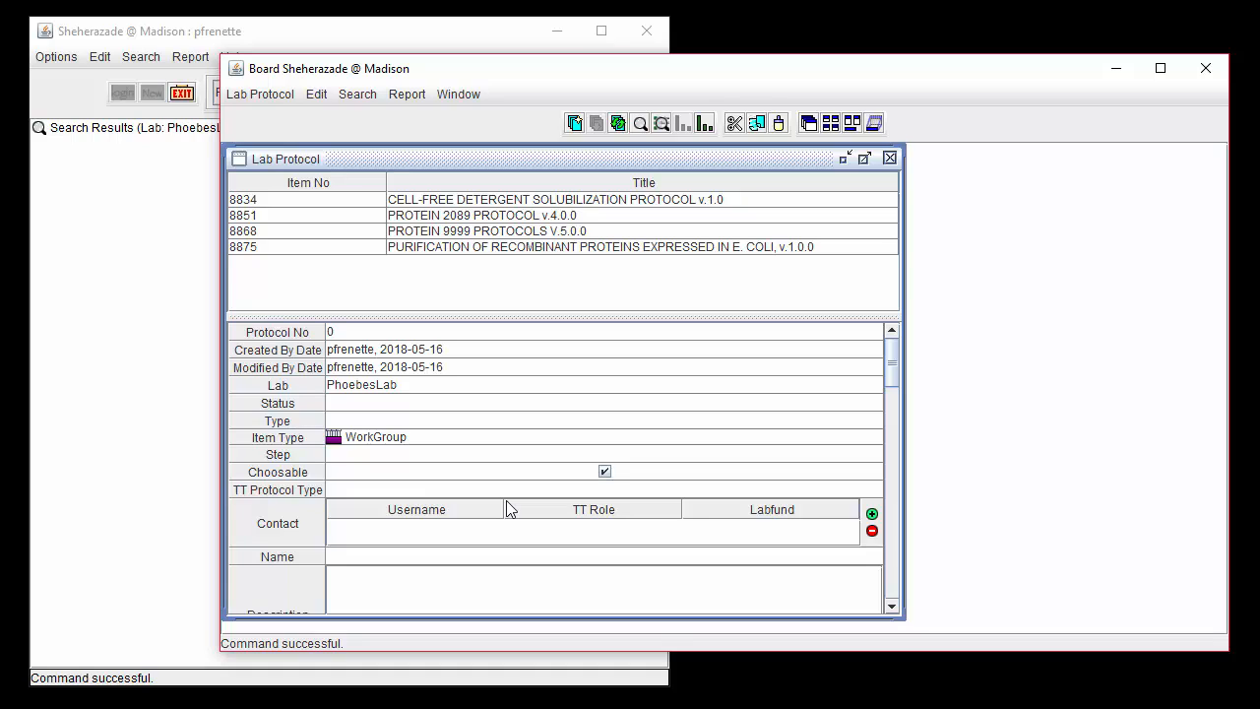
Try to delete the lab protocol PROTEIN 2089 PROTOCOL v.4.0.0
left_click(431, 216)
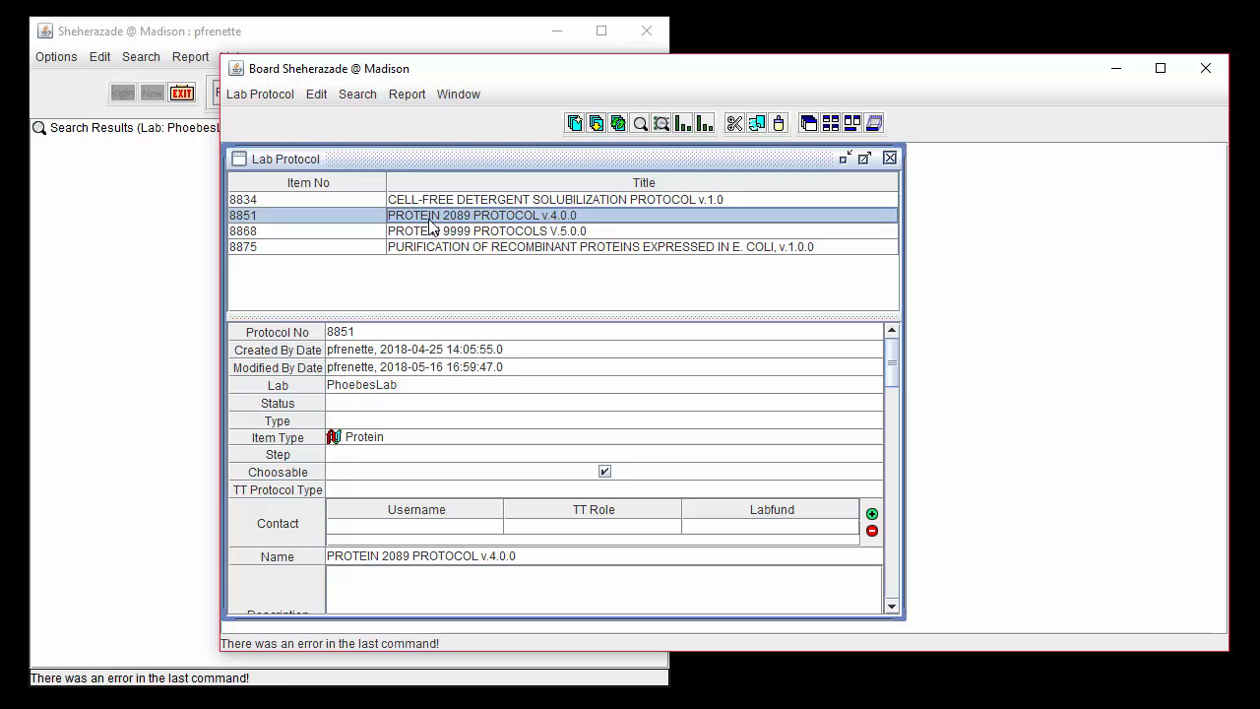
left_click(258, 93)
left_click(276, 161)
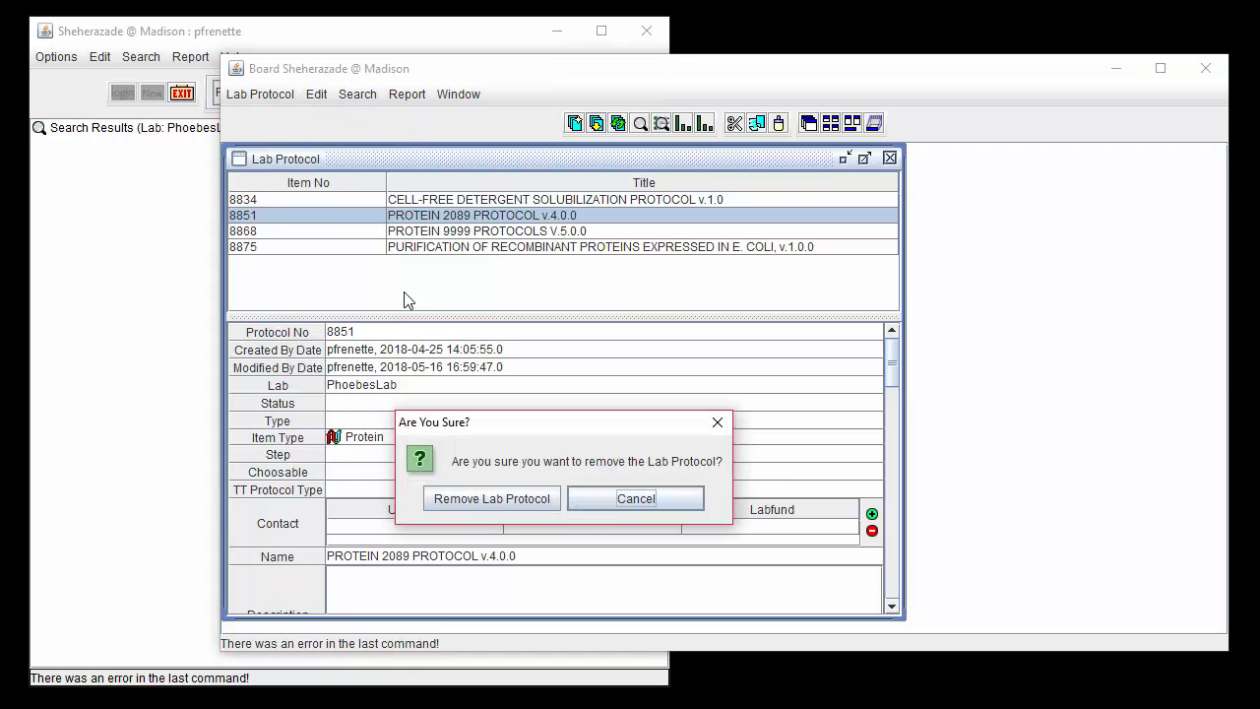
left_click(494, 497)
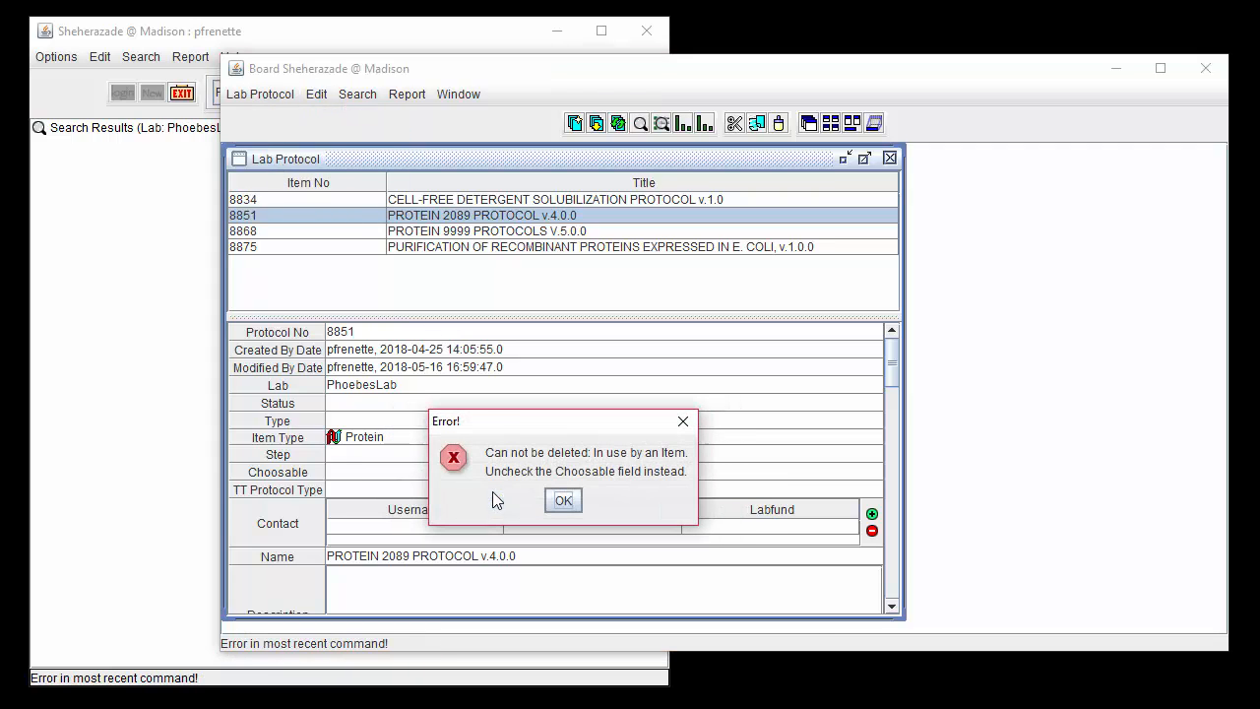
left_click(577, 500)
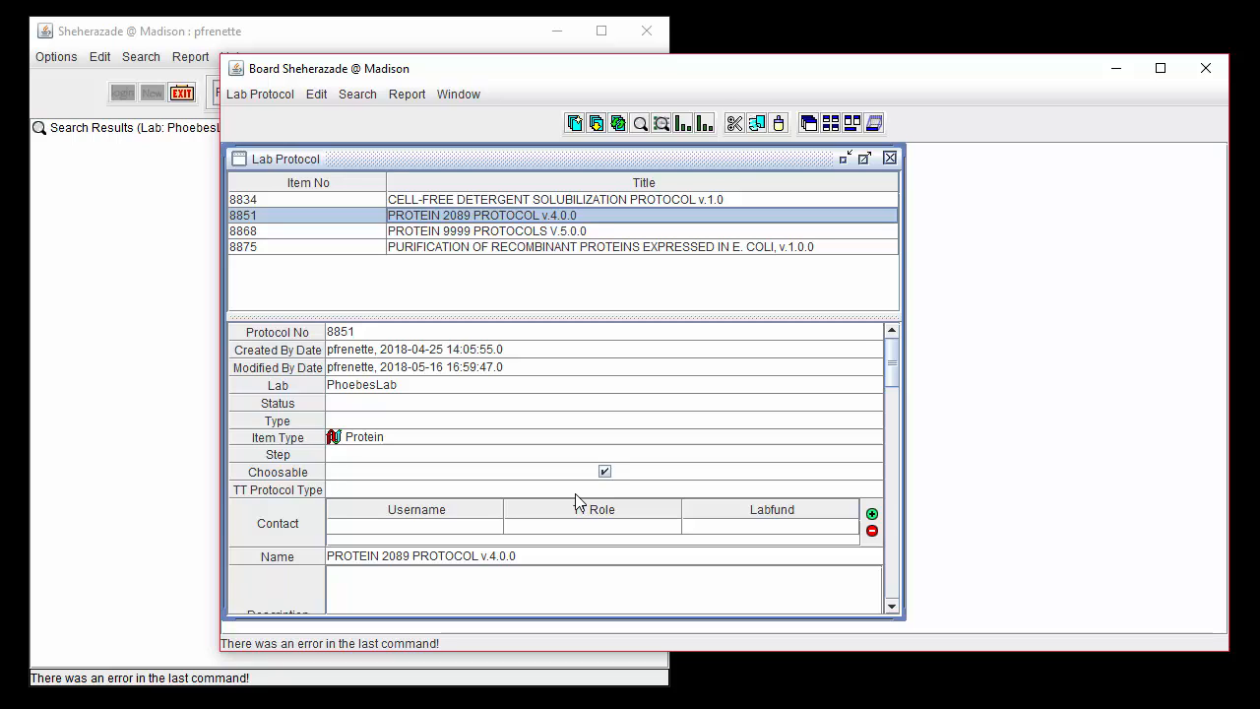
Make PROTEIN 2089 PROTOCOL v.4.0.0 no longer choosable, save the lab protocol, and close the Lab Protocol view
left_click(605, 472)
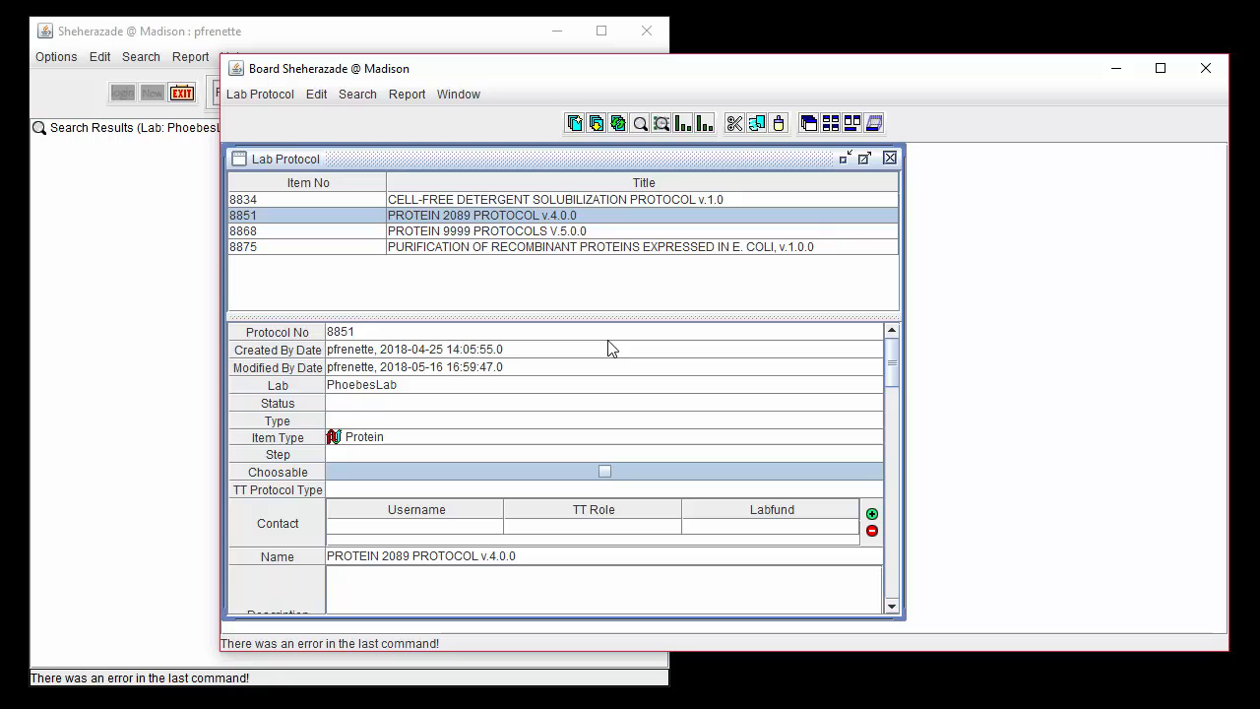
left_click(591, 130)
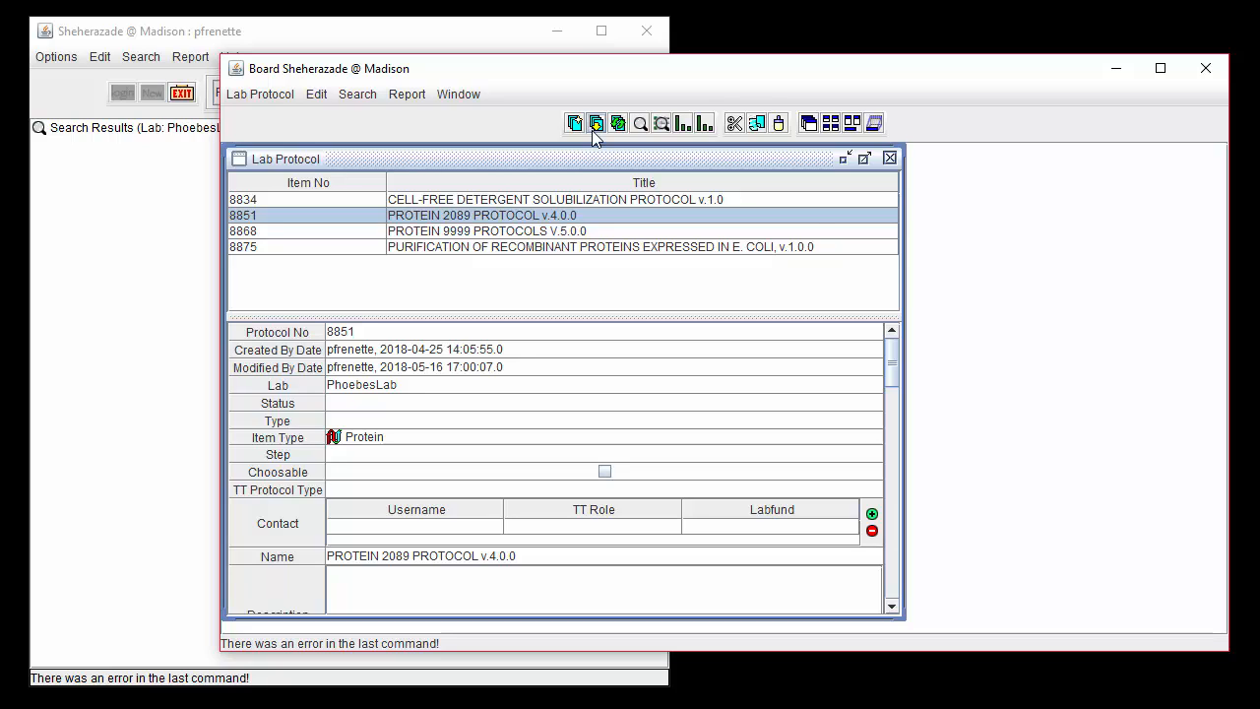
left_click(889, 159)
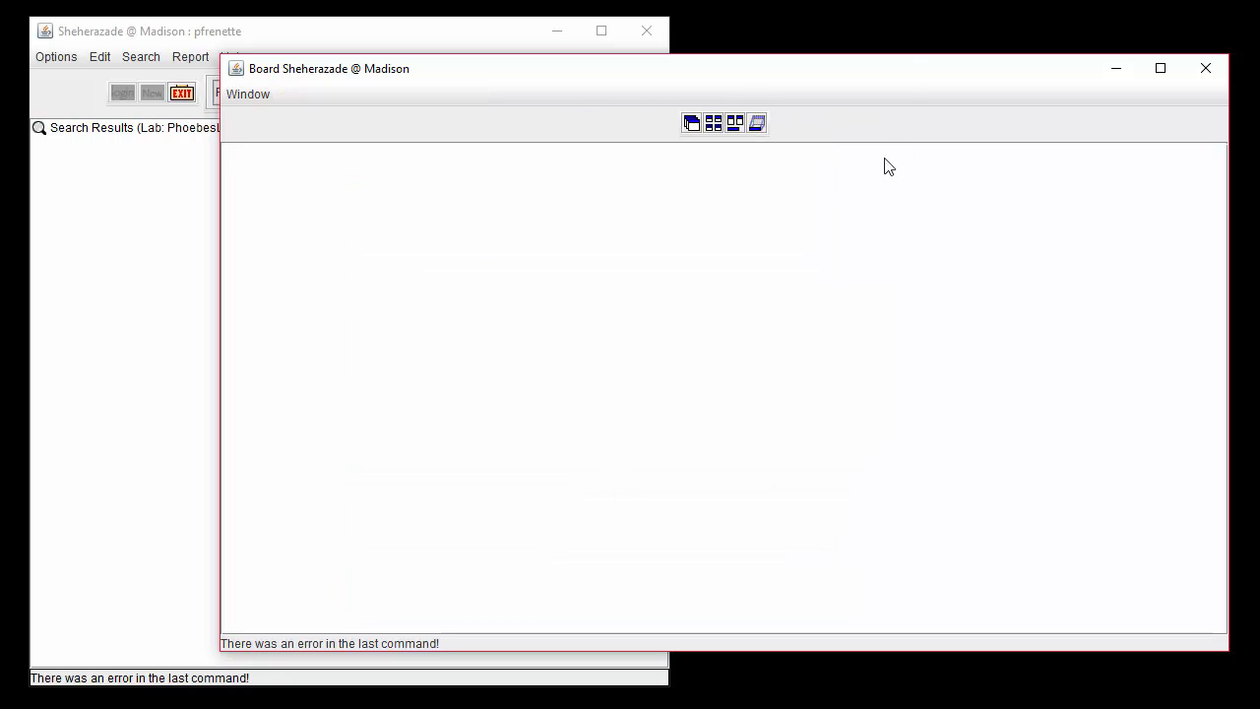
Start a new Protein (LA) record and name it Protein 1
left_click(207, 244)
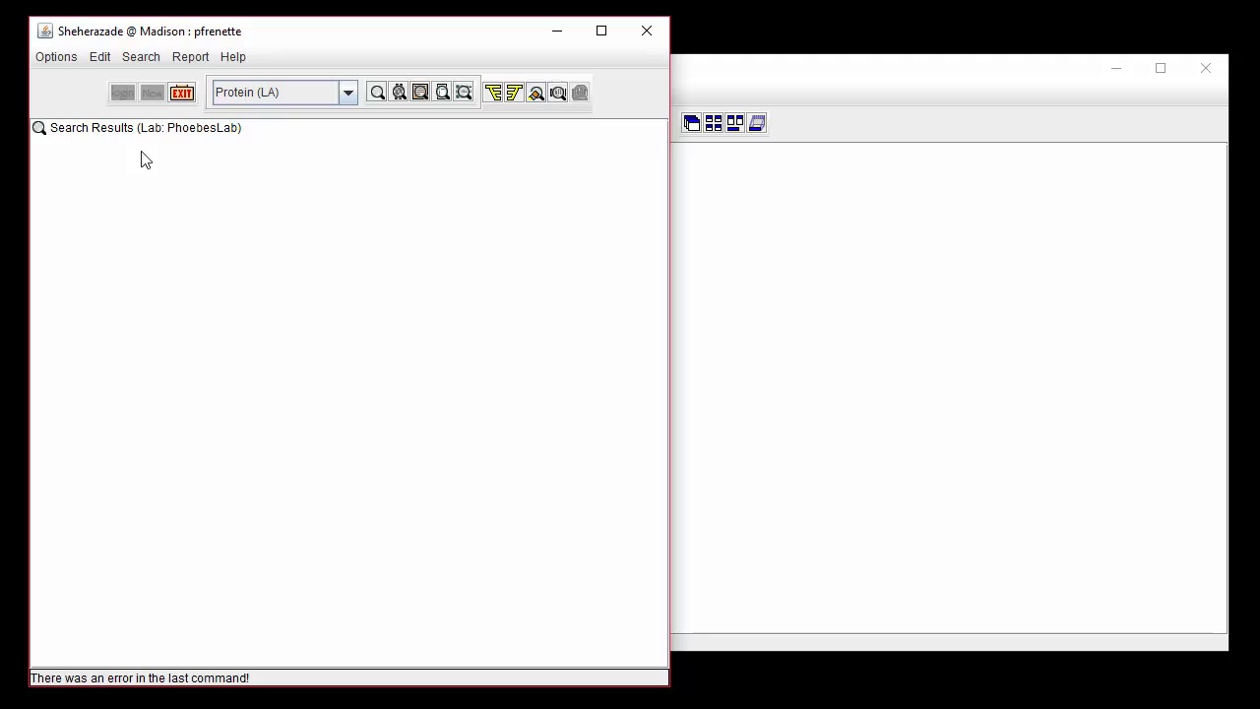
left_click(70, 57)
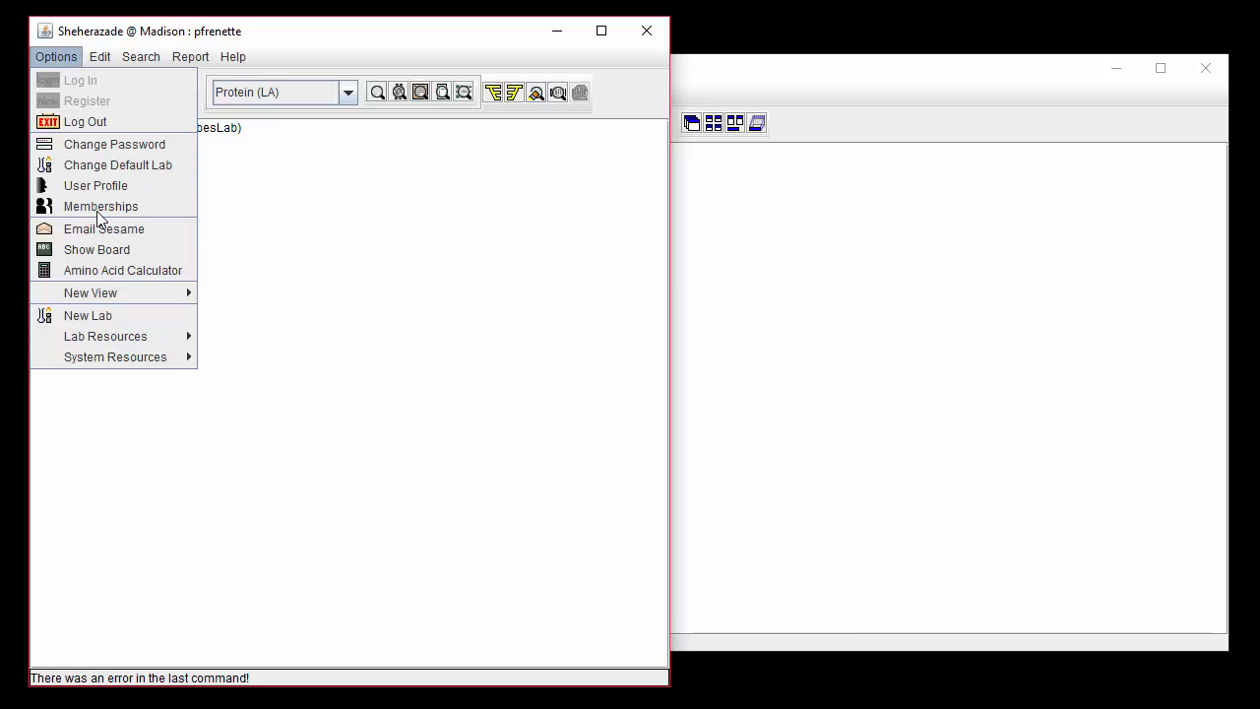
mouse_move(111, 286)
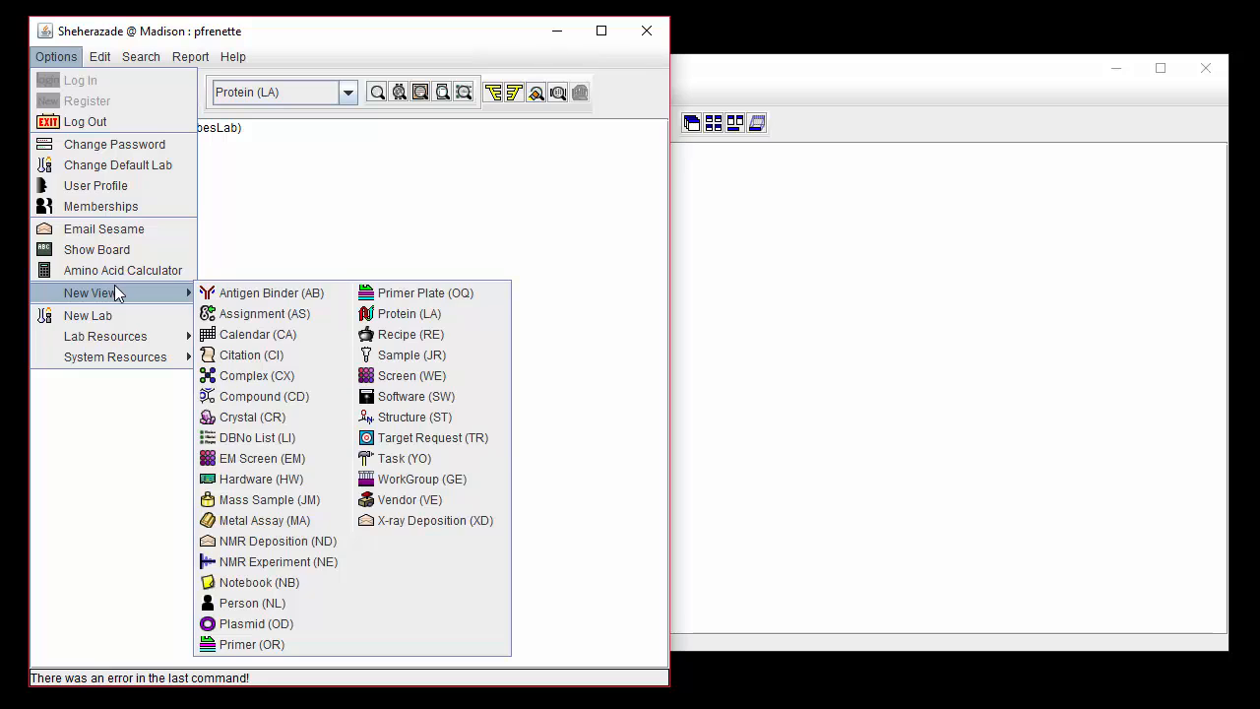
left_click(375, 314)
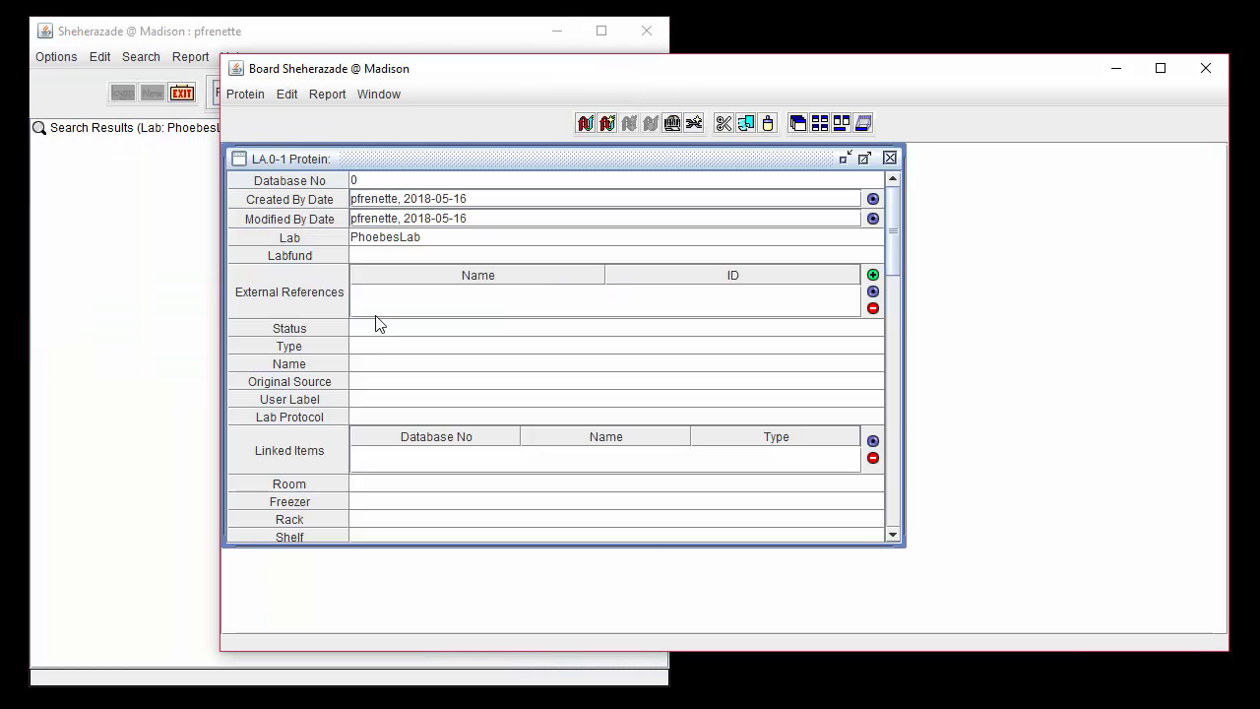
left_click(380, 363)
type("Pro")
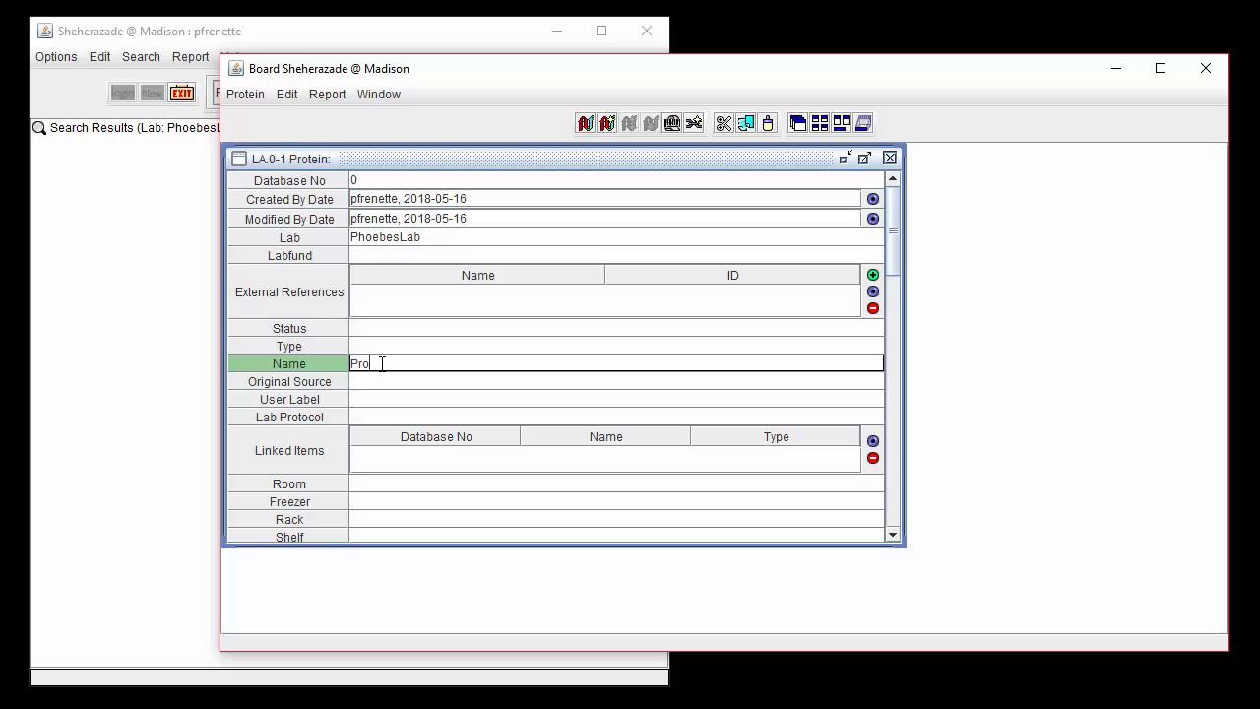
type("tein 1")
Assign the lab protocol 8834: CELL-FREE DETERGENT SOLUBILIZATION PROTOCOL v.1.0 to Protein 1 and save the protein record
left_click(392, 416)
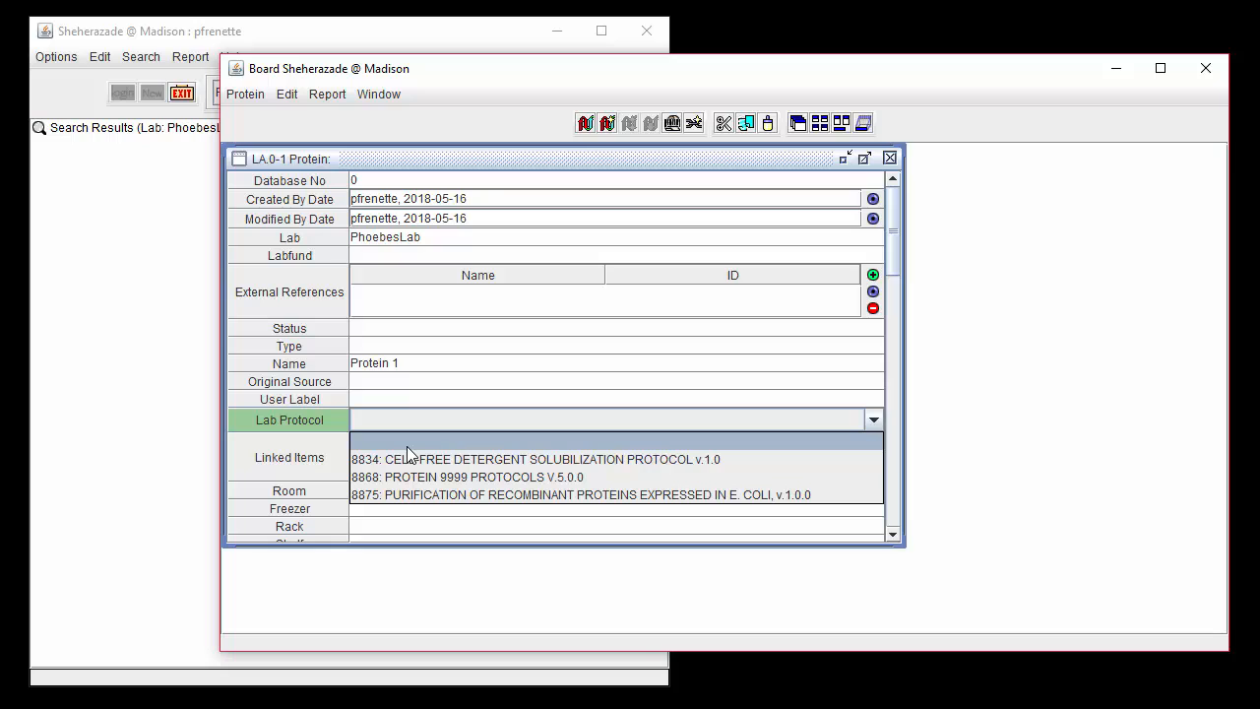
left_click(409, 460)
left_click(603, 382)
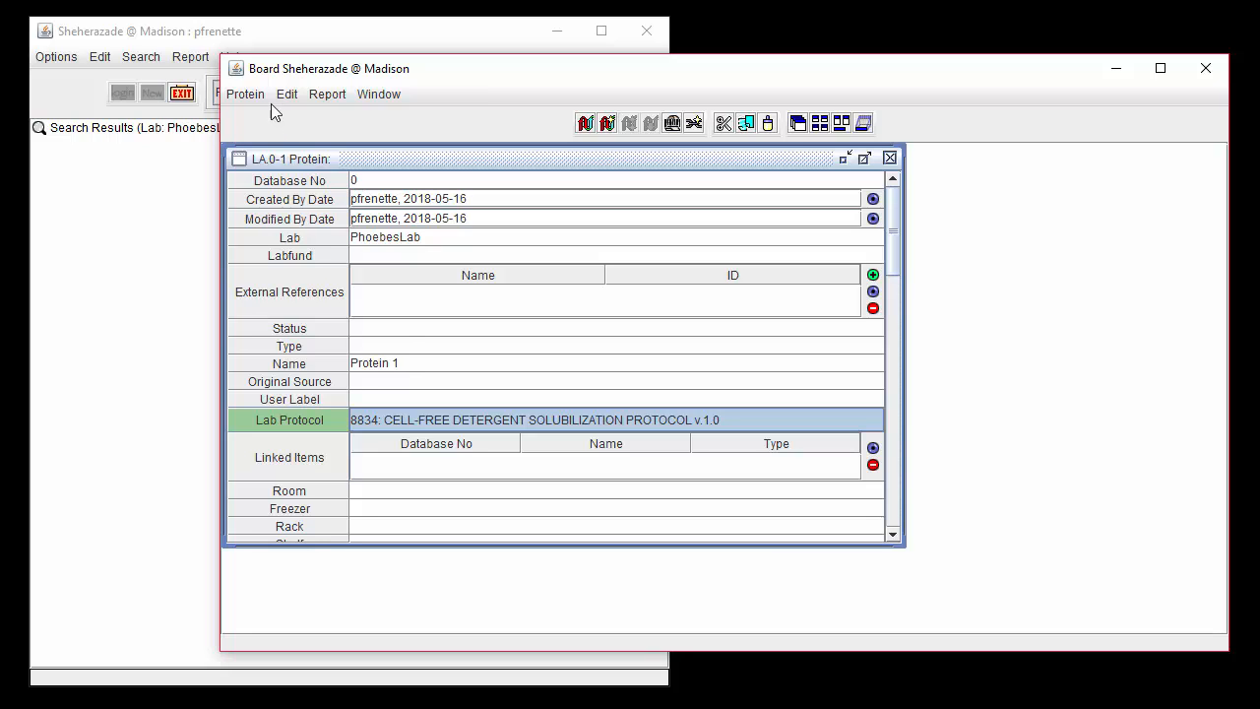
left_click(245, 93)
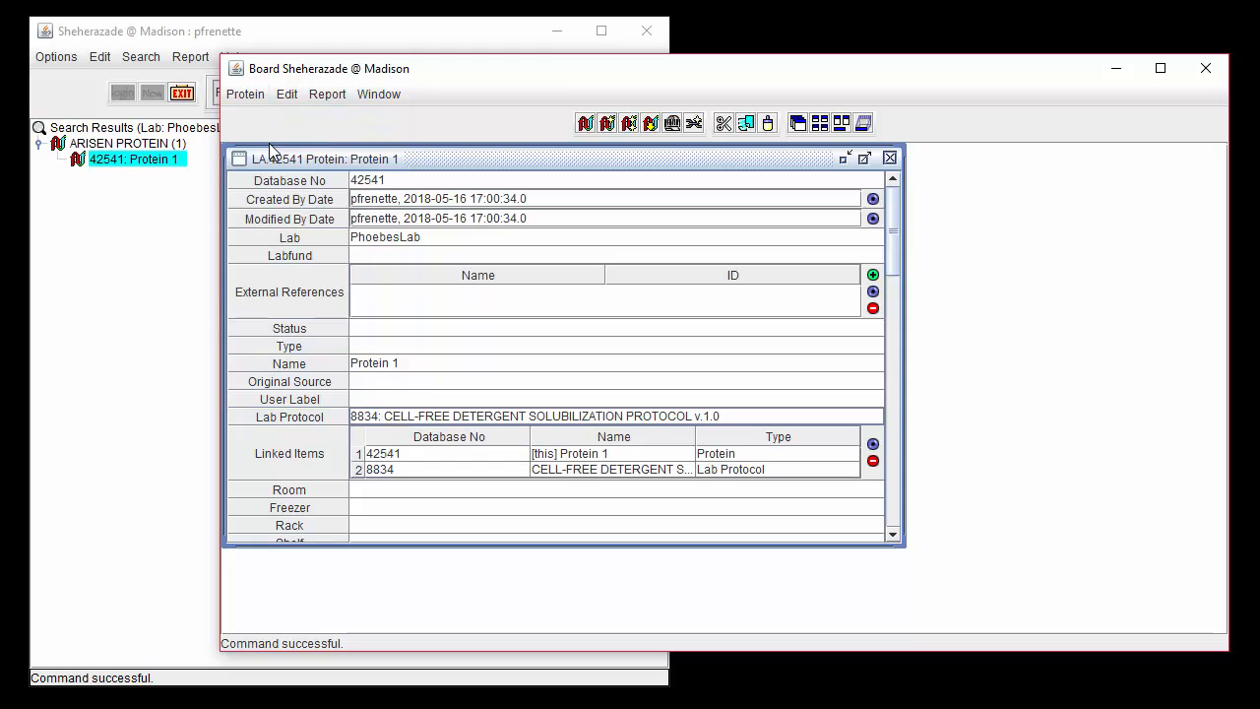
View the cell-free detergent solubilization lab protocol from the linked items of Protein 1
left_click(745, 472)
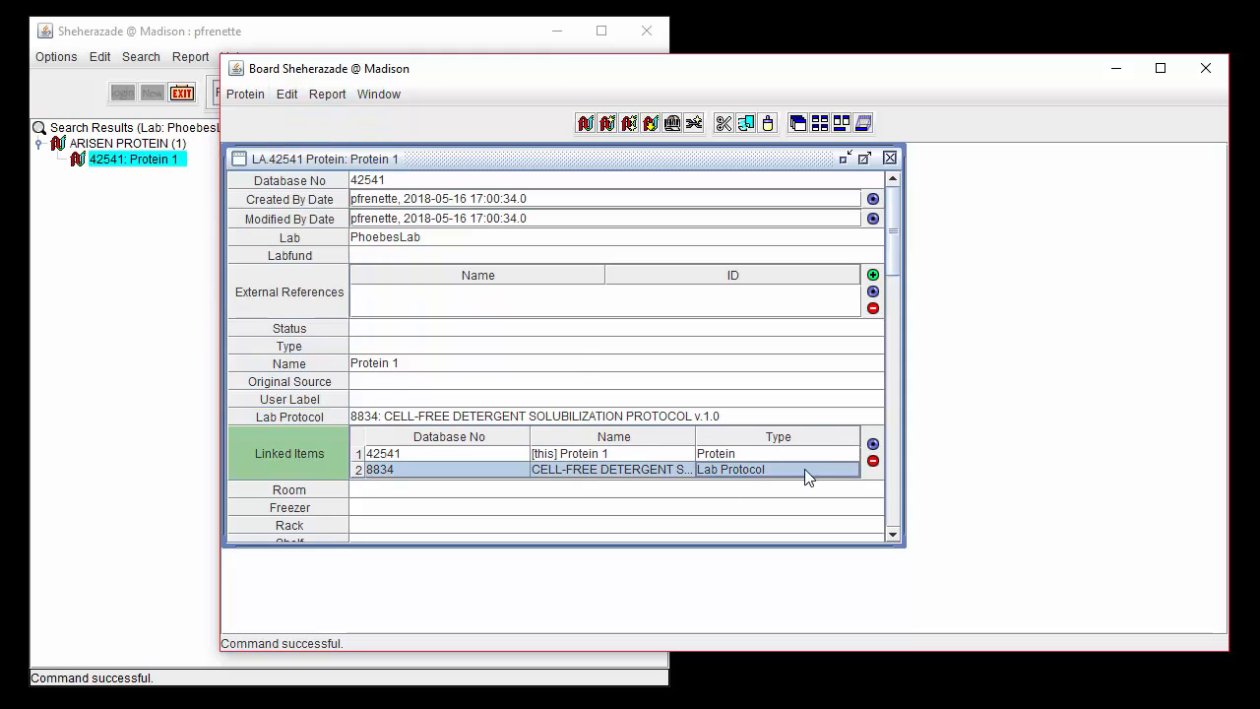
left_click(874, 445)
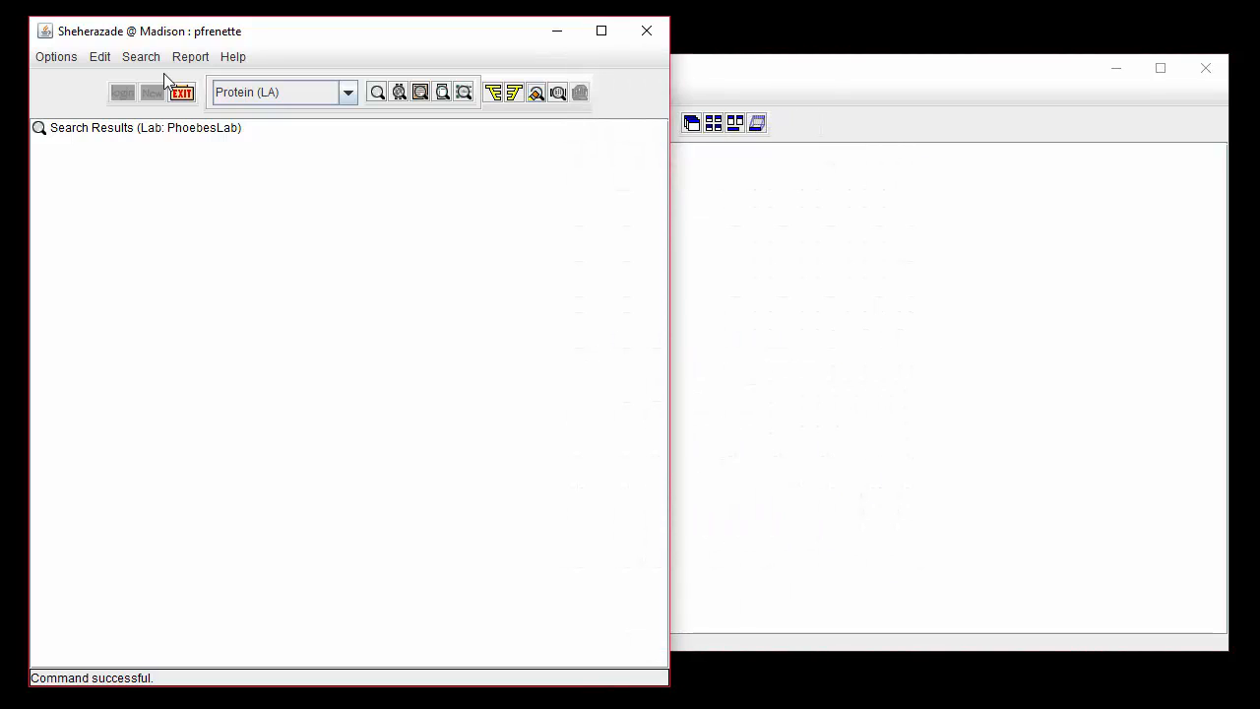
Search proteins by owner with Lab Protocol limited to 8834: CELL-FREE DETERGENT SOLUBILIZATION PROTOCOL v.1.0
left_click(155, 65)
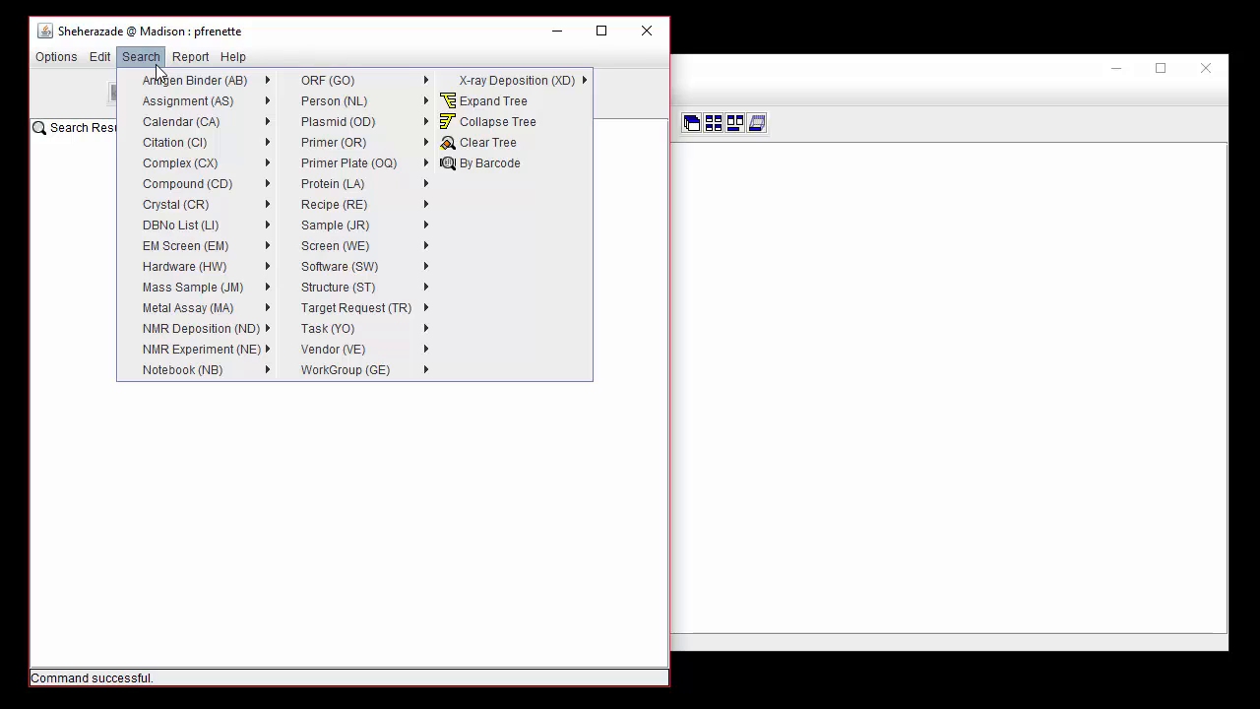
mouse_move(395, 184)
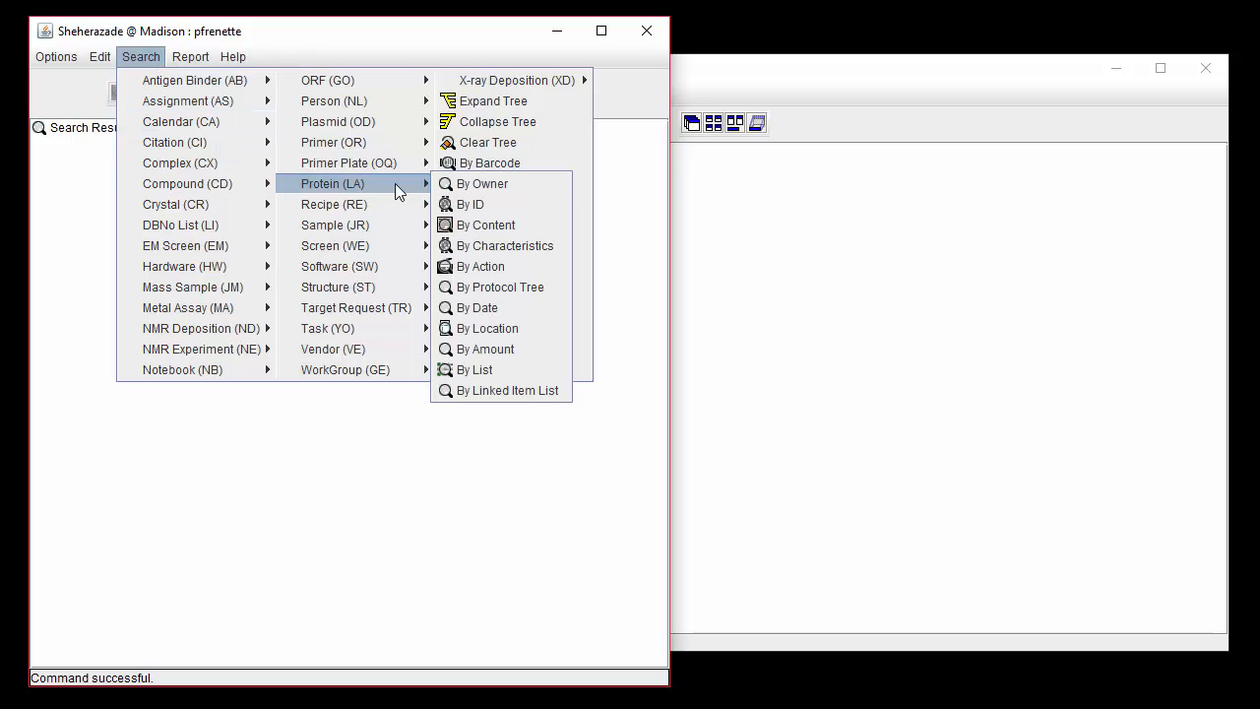
left_click(491, 185)
left_click(313, 371)
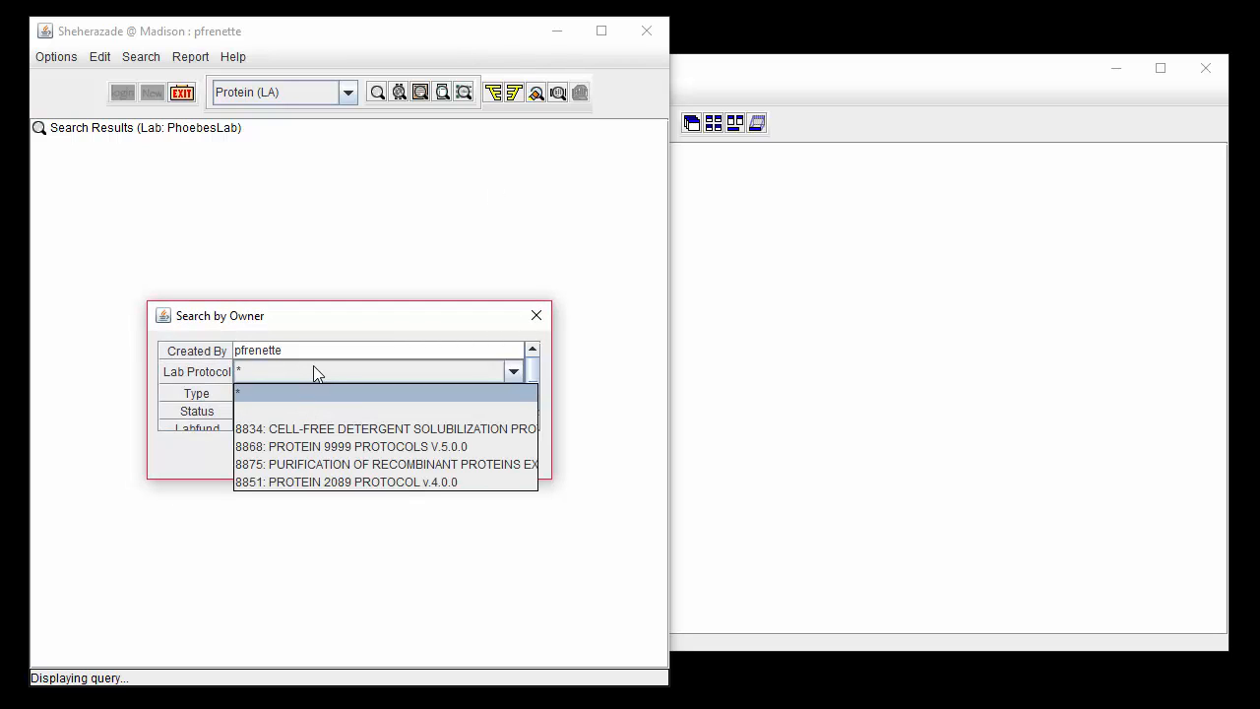
left_click(315, 429)
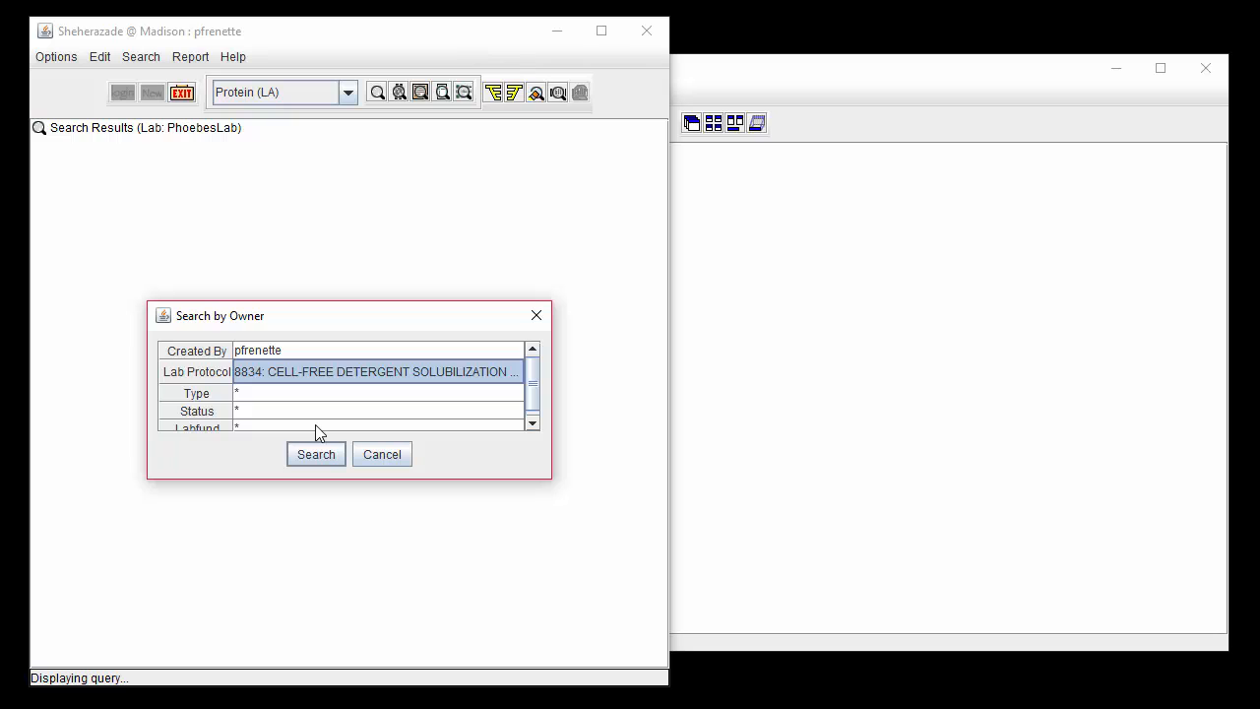
left_click(312, 454)
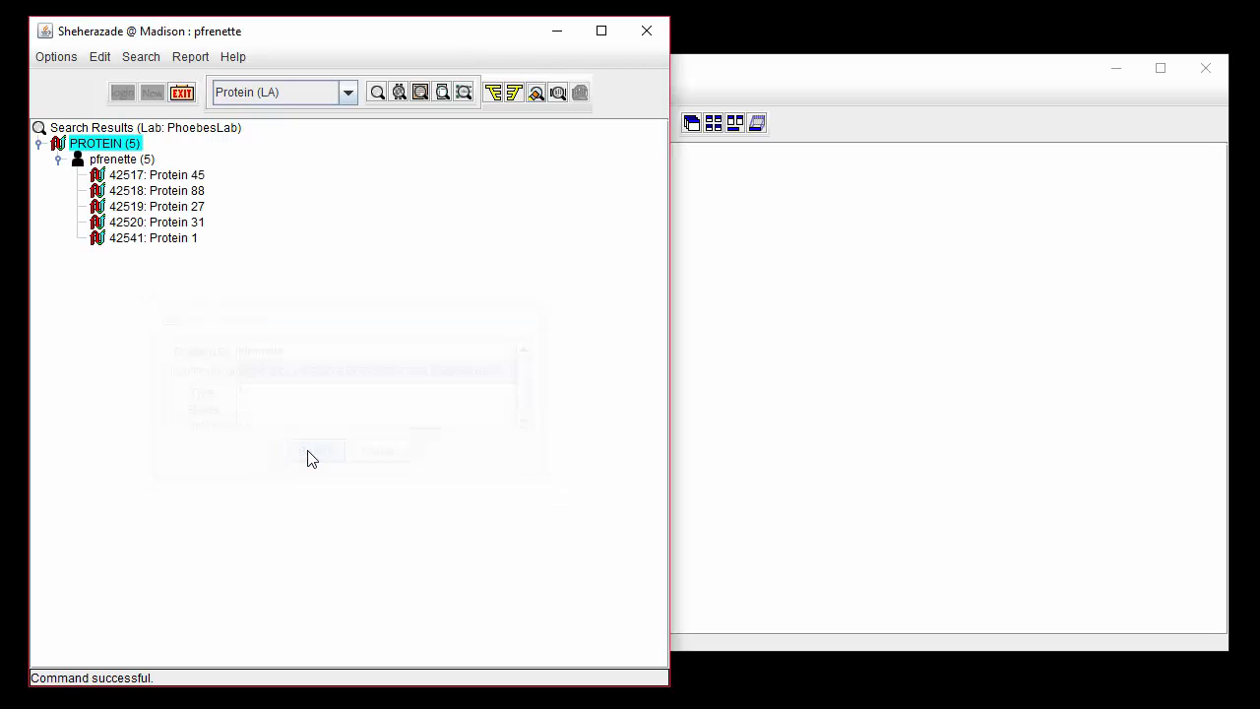
Open Protein 45 from the search results and view the lab protocol among its linked items
left_click(195, 182)
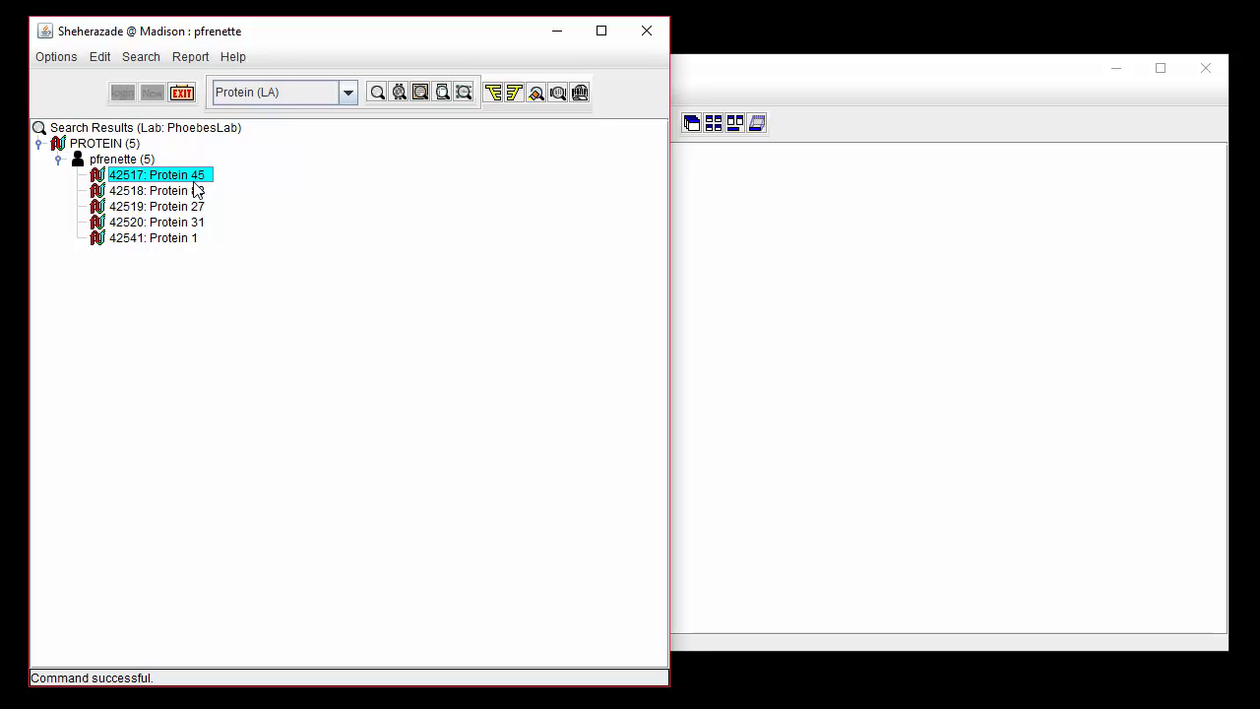
double_click(195, 183)
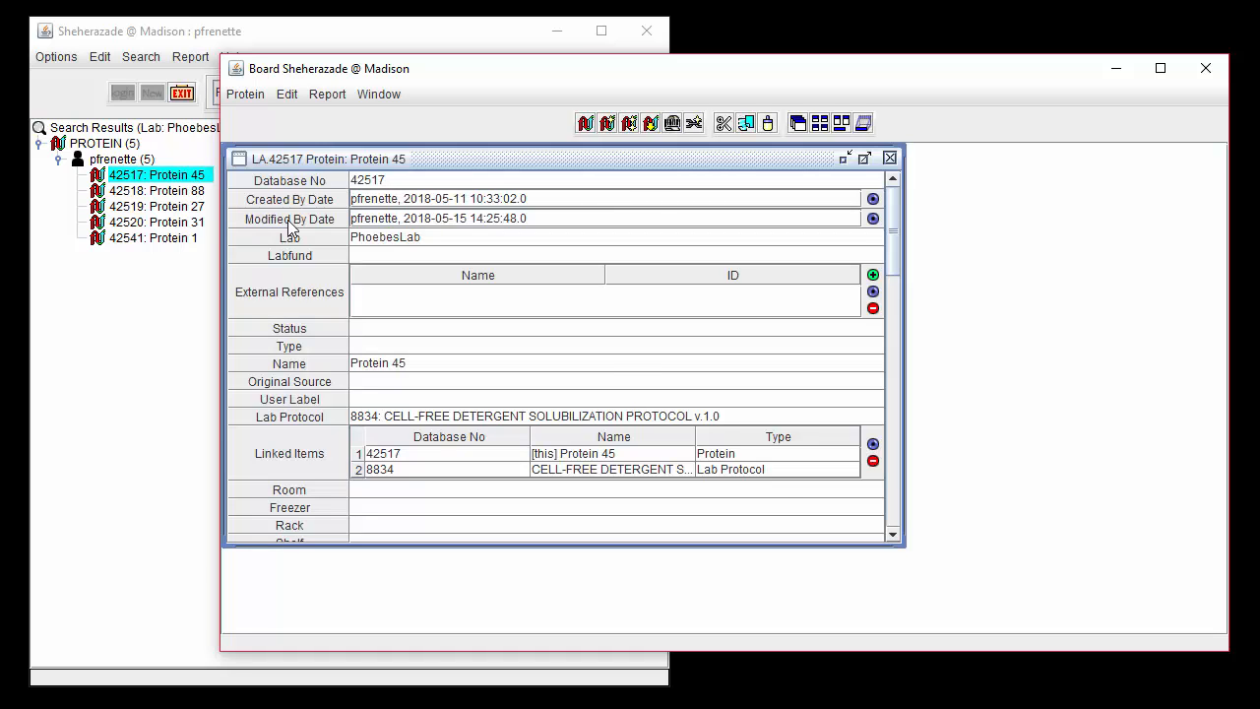
left_click(782, 470)
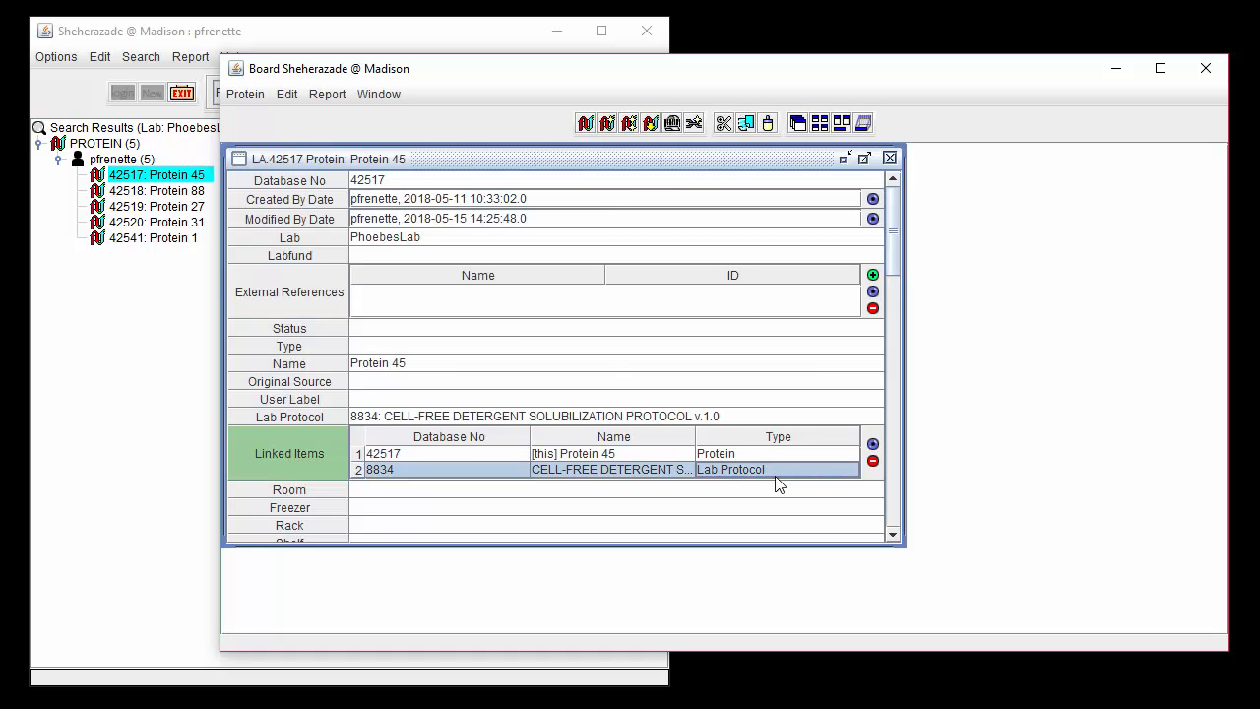
left_click(873, 445)
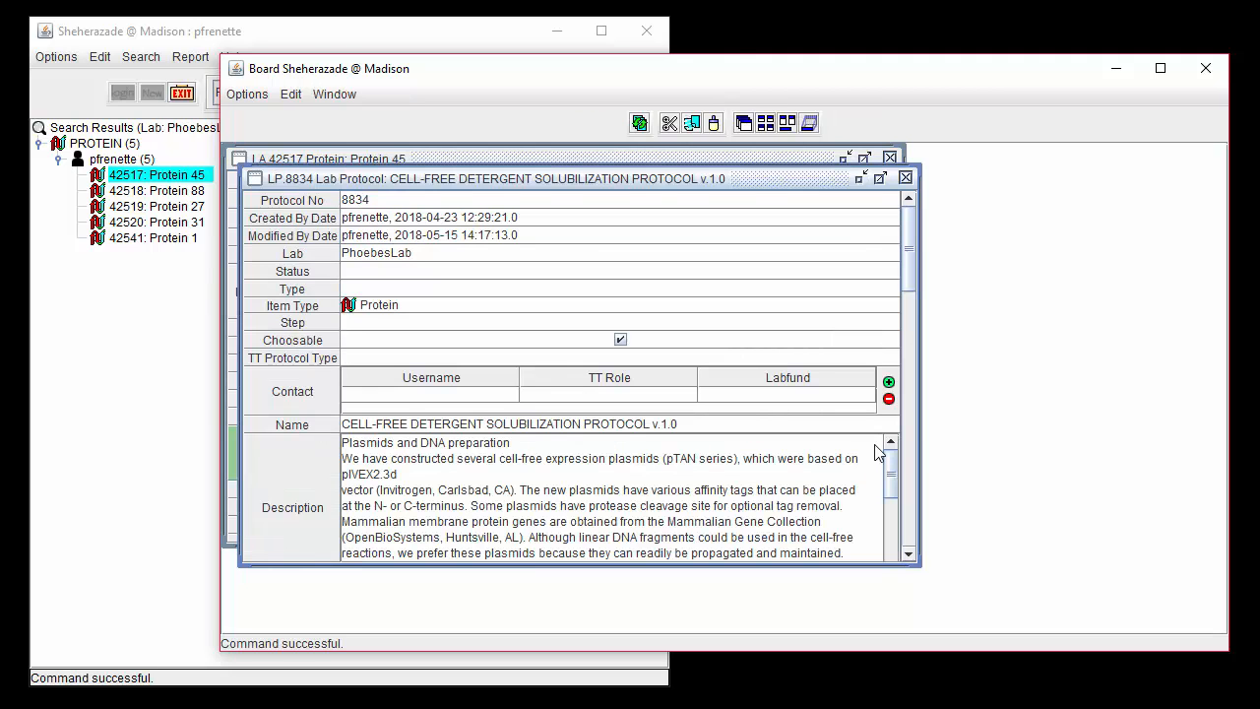